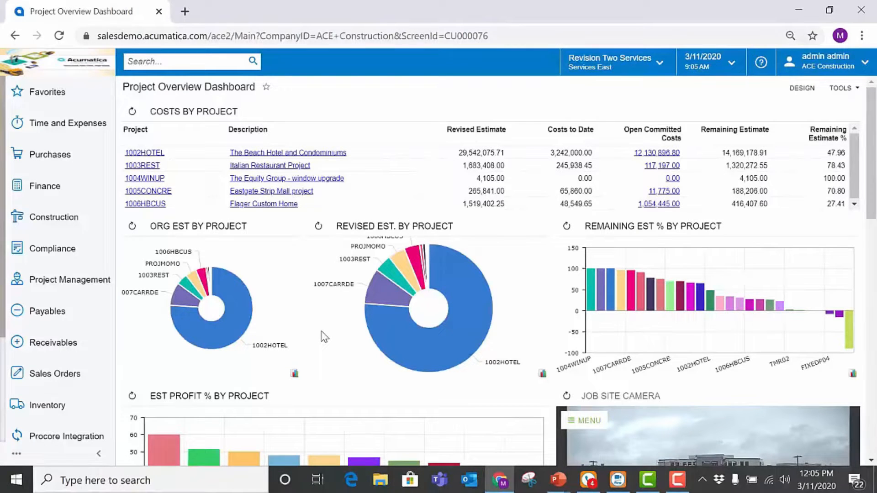
Review the Project Overview Dashboard, including the profit by project charts and the job site camera
scroll(323, 337, "down", 5)
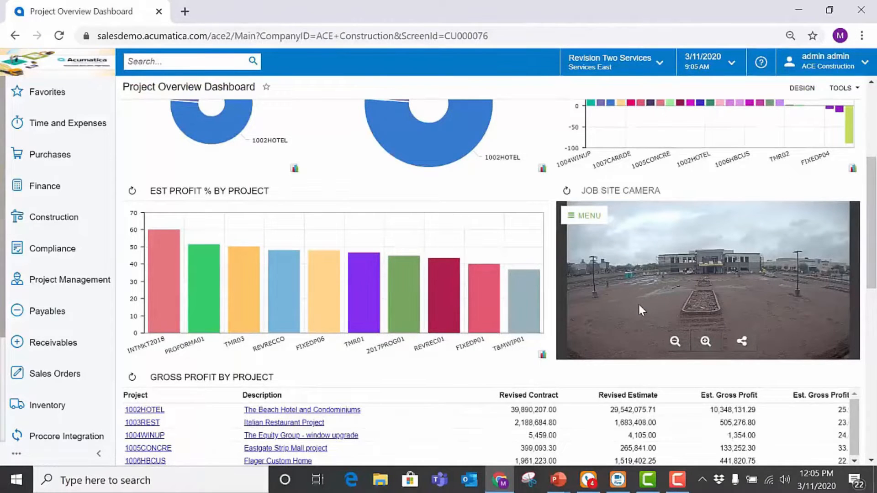
scroll(639, 306, "up", 3)
scroll(639, 306, "down", 3)
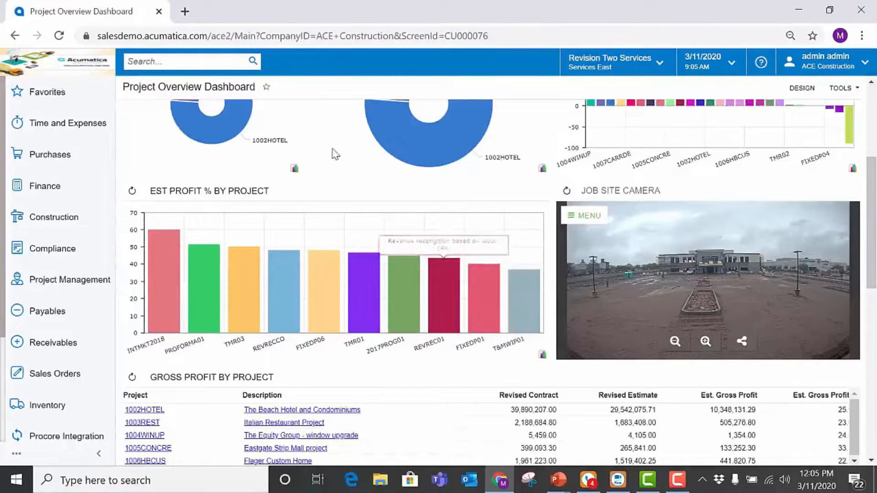
scroll(335, 153, "up", 5)
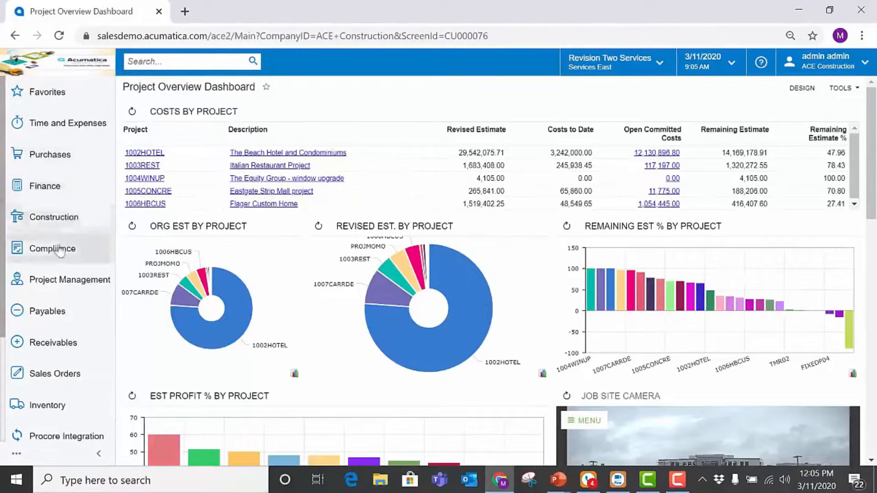
Examine the Project Management Preferences, covering the general settings and the Daily Field Report copy settings
left_click(41, 285)
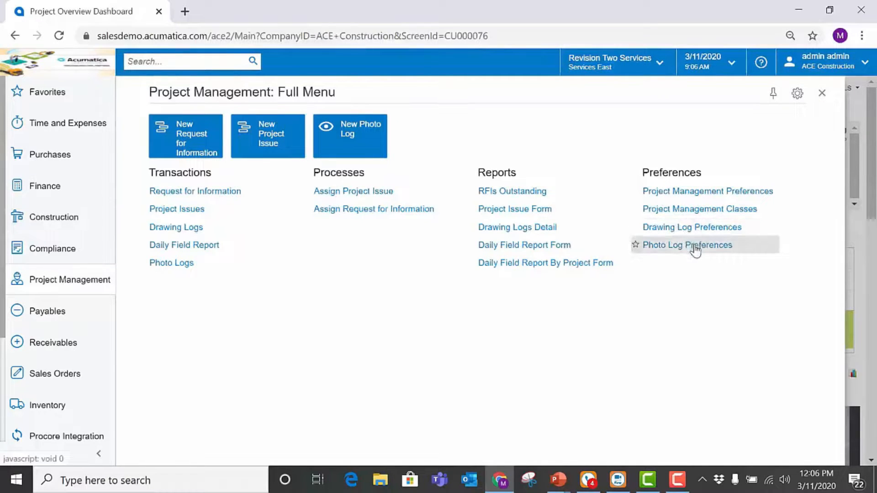
left_click(704, 192)
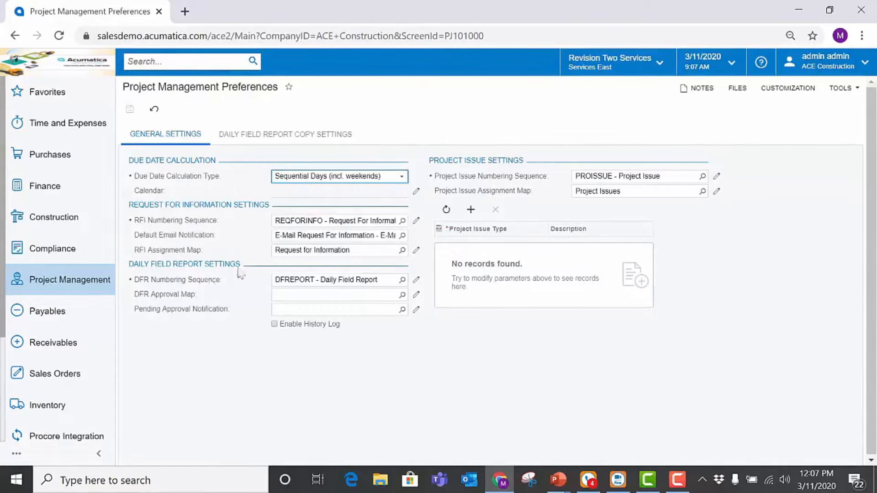
left_click(266, 140)
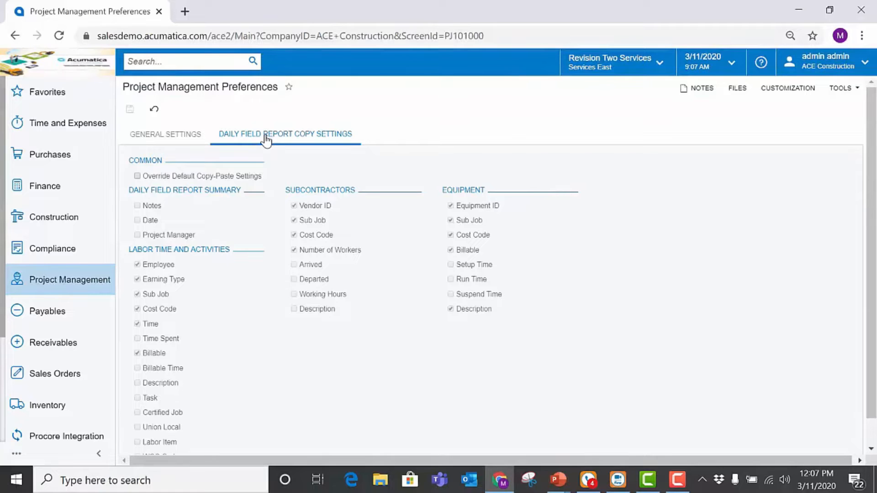
left_click(15, 35)
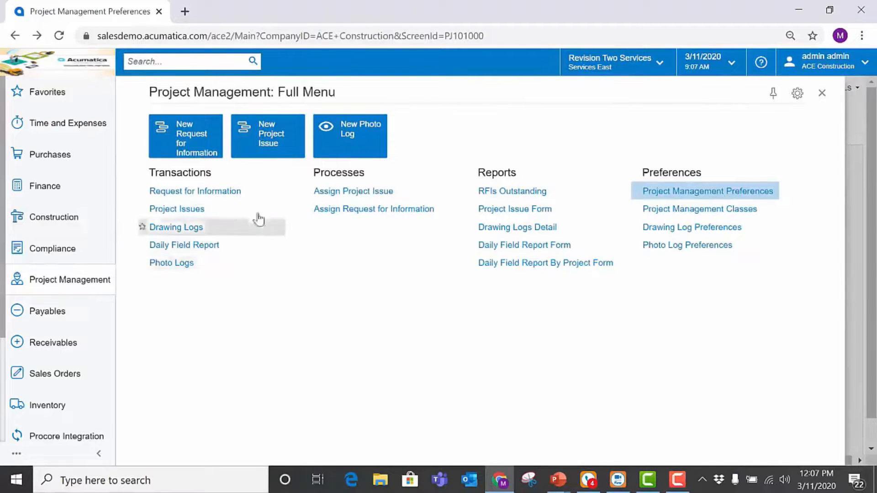
Display the Request for Information list and examine its columns through to Business Account and Owner
left_click(231, 192)
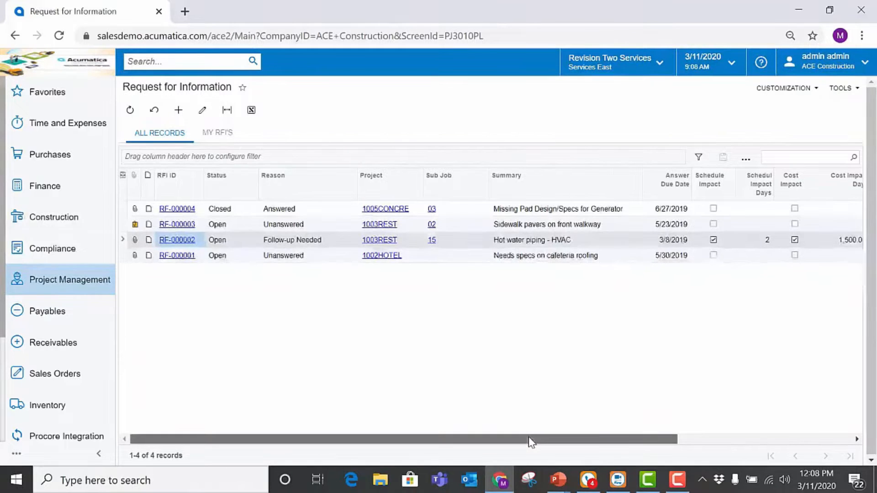
left_click_drag(530, 441, 658, 472)
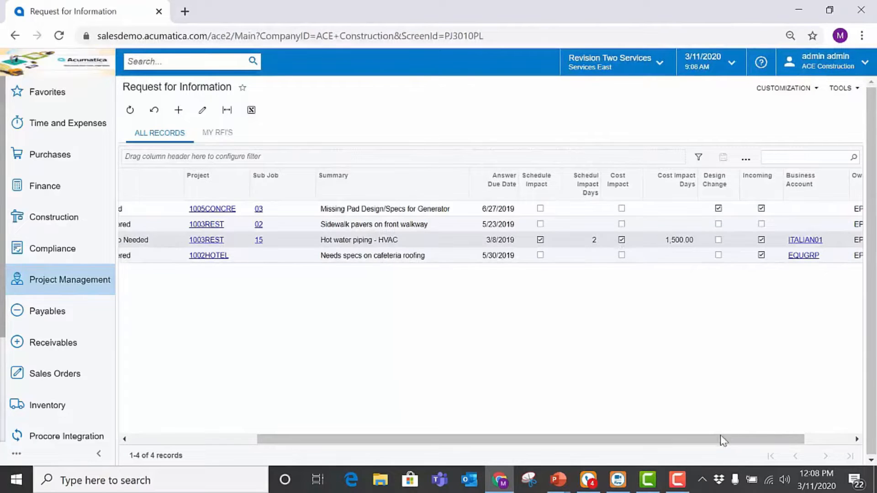
left_click_drag(720, 438, 750, 440)
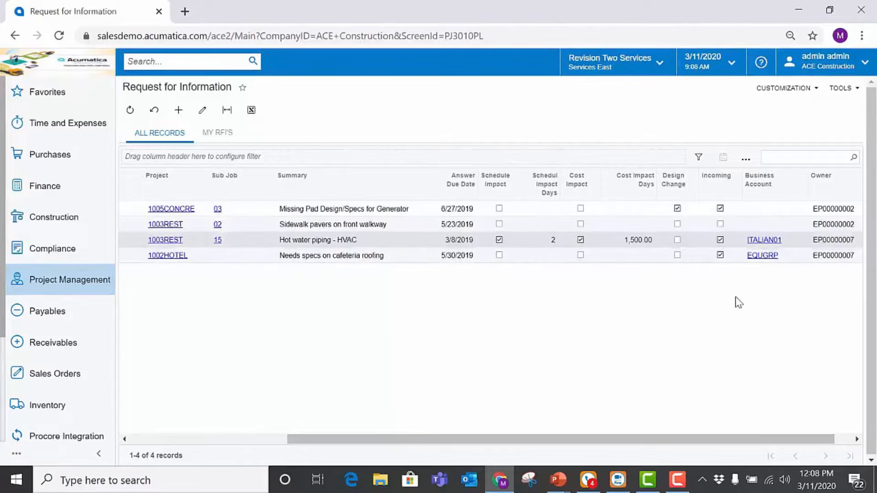
left_click_drag(750, 439, 485, 407)
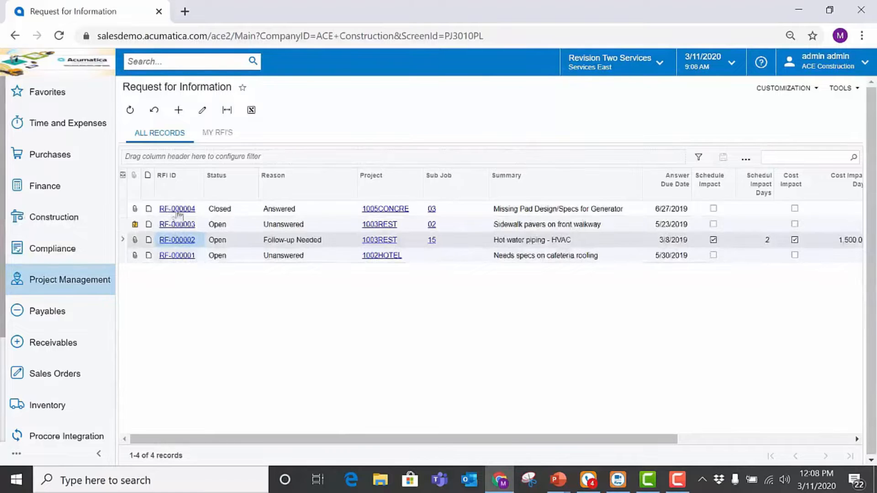
Examine the header, question and answer of RF-000004 on the missing generator pad, and return to the RFI list
left_click(178, 210)
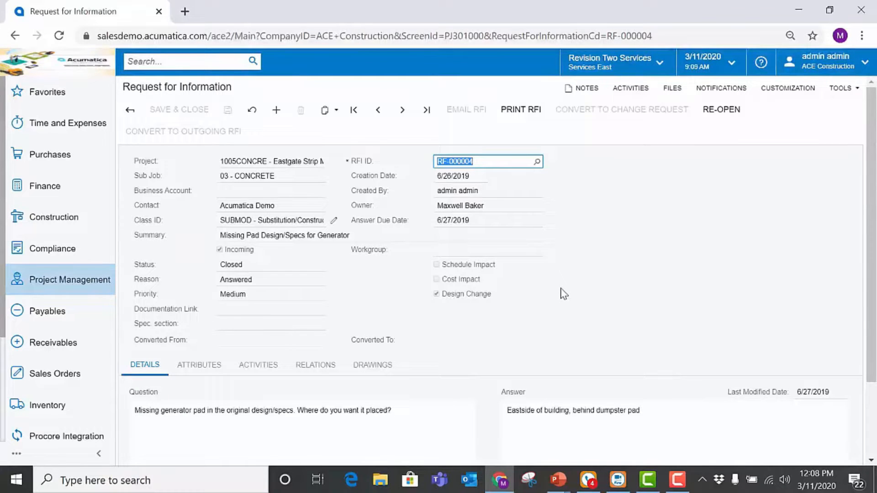
scroll(563, 272, "down", 2)
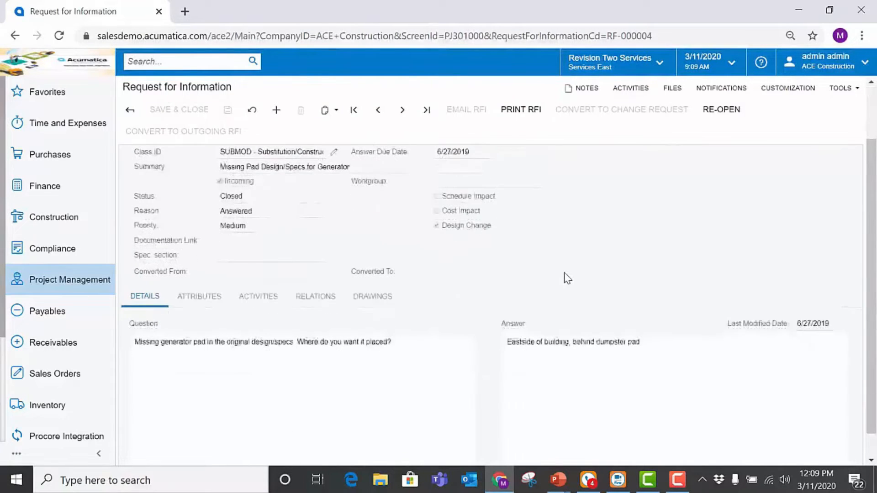
scroll(564, 272, "down", 1)
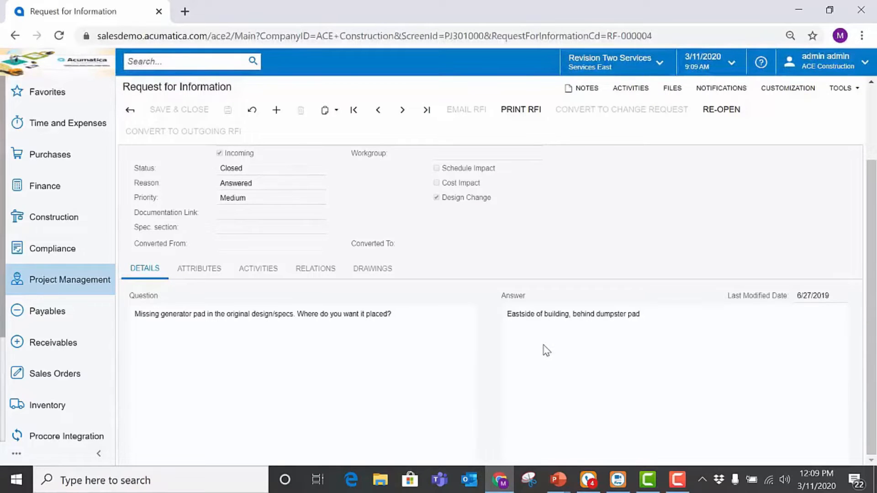
scroll(701, 394, "up", 2)
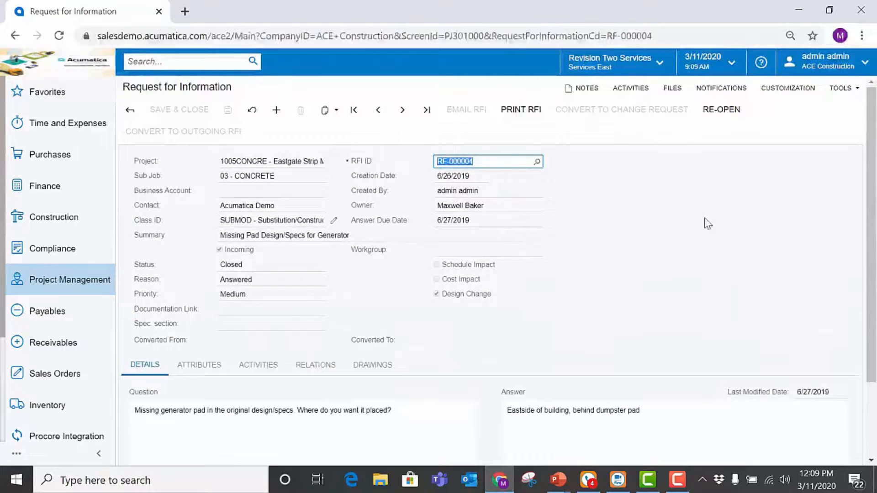
left_click(532, 117)
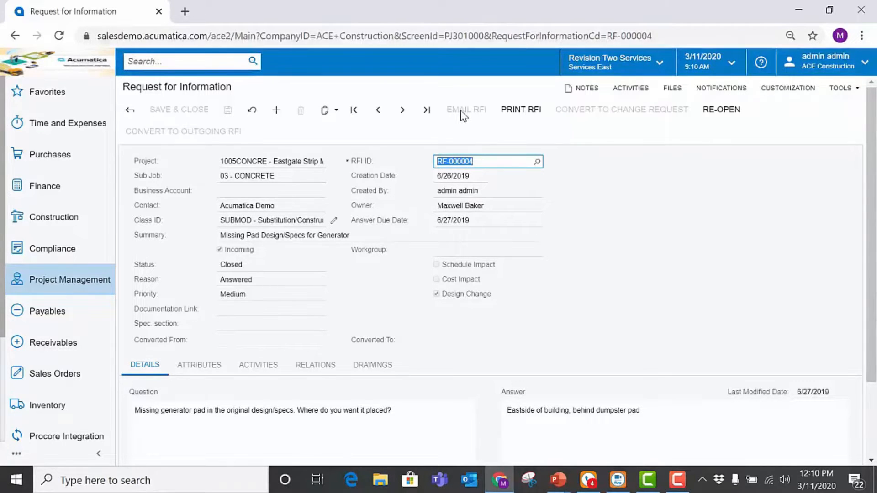
left_click(130, 110)
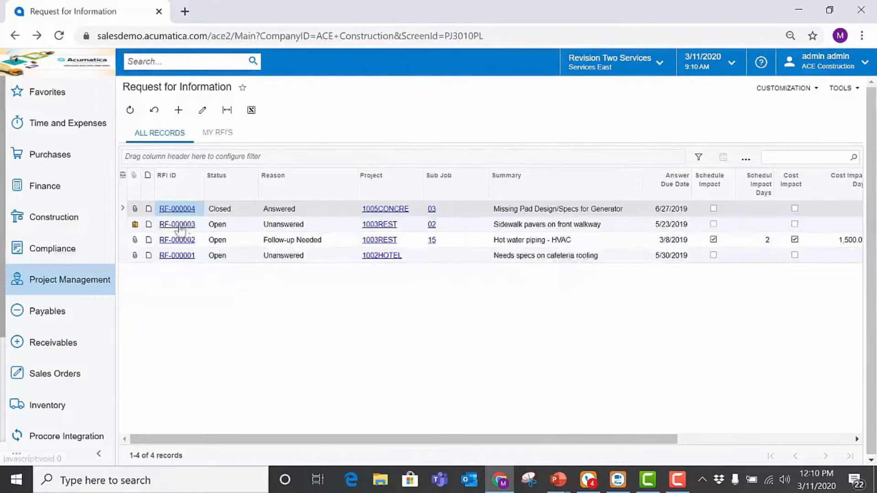
Examine the status, impact options and question of RF-000003 on the sidewalk pavers, and return to the RFI list
left_click(178, 224)
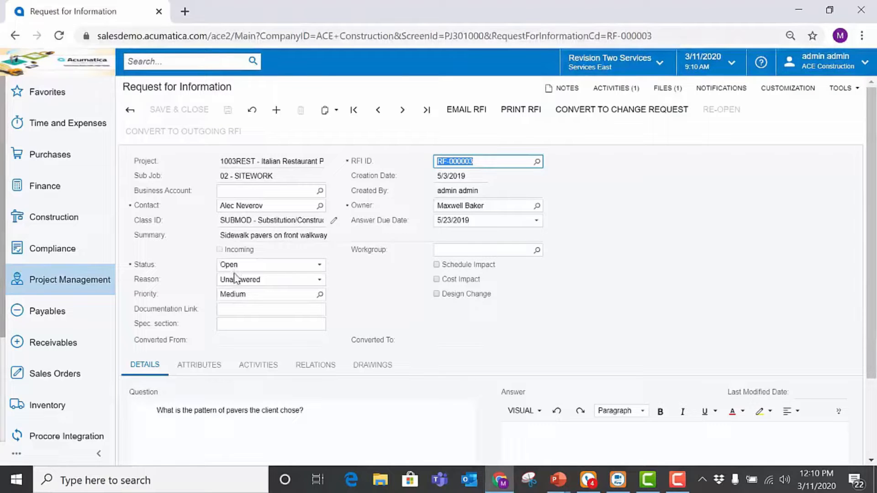
left_click(466, 120)
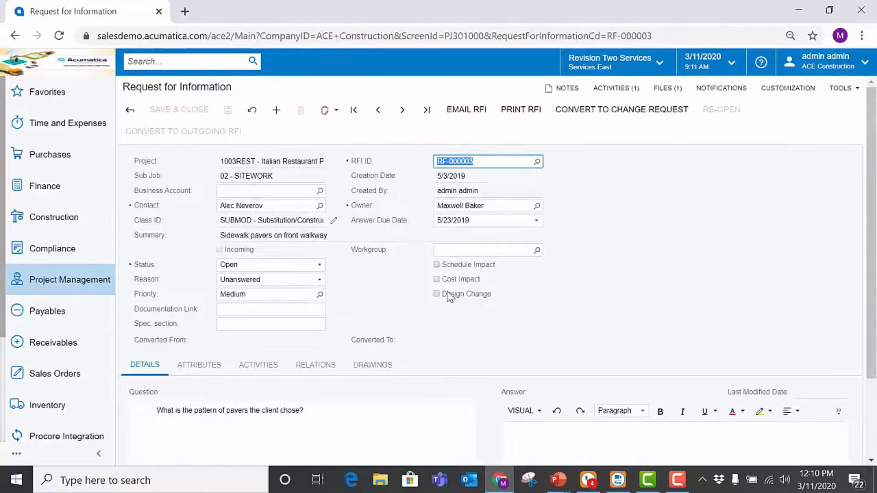
scroll(449, 297, "down", 2)
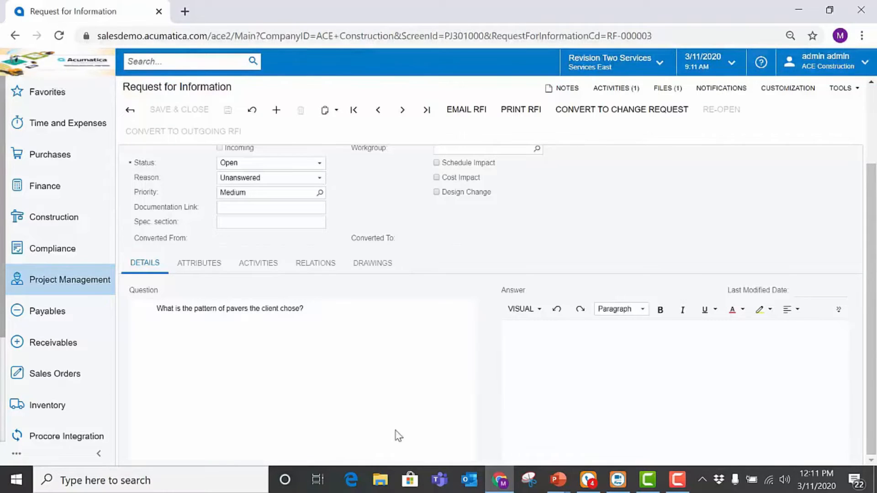
scroll(397, 435, "up", 3)
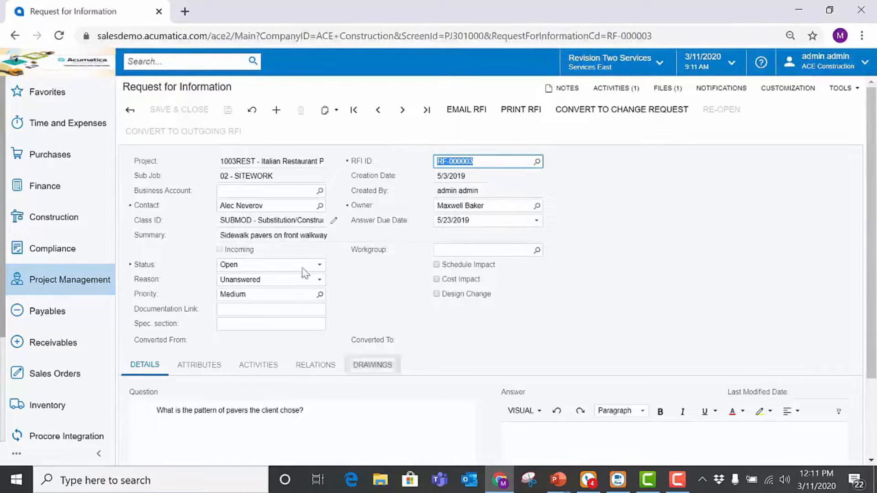
left_click(130, 111)
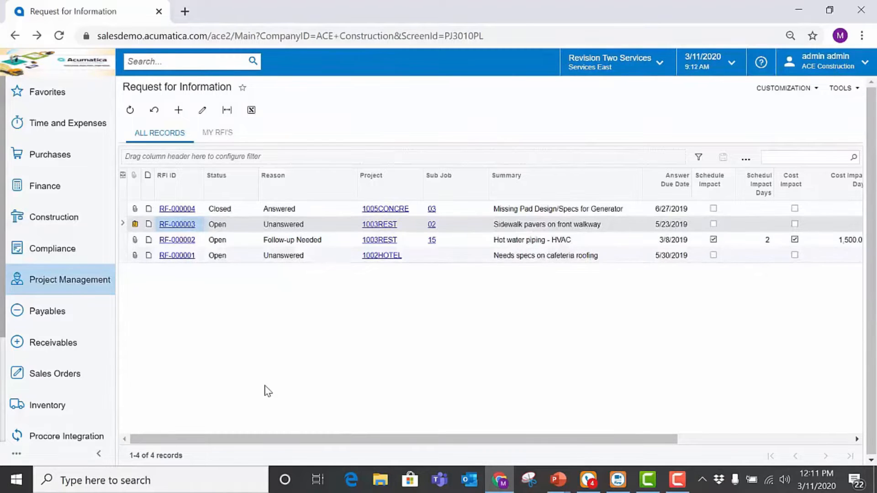
Leave the Request for Information records and display the Project Issues list in Project Management
left_click(15, 36)
left_click(15, 37)
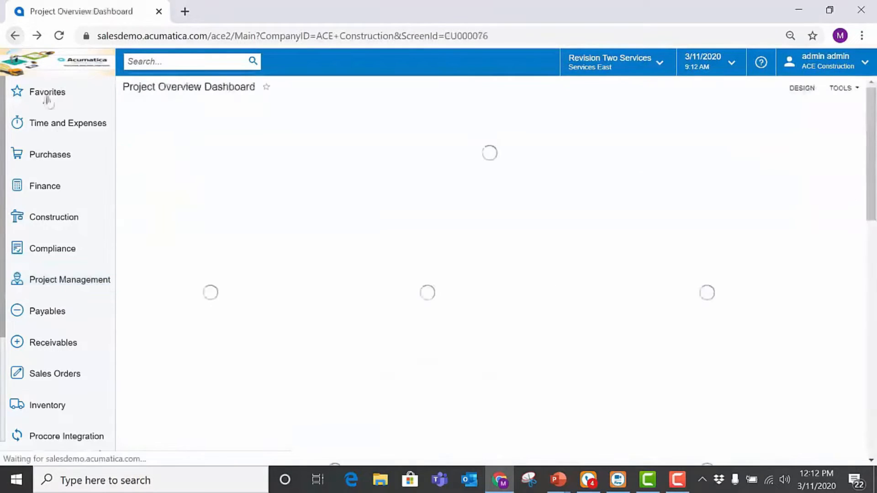
left_click(90, 279)
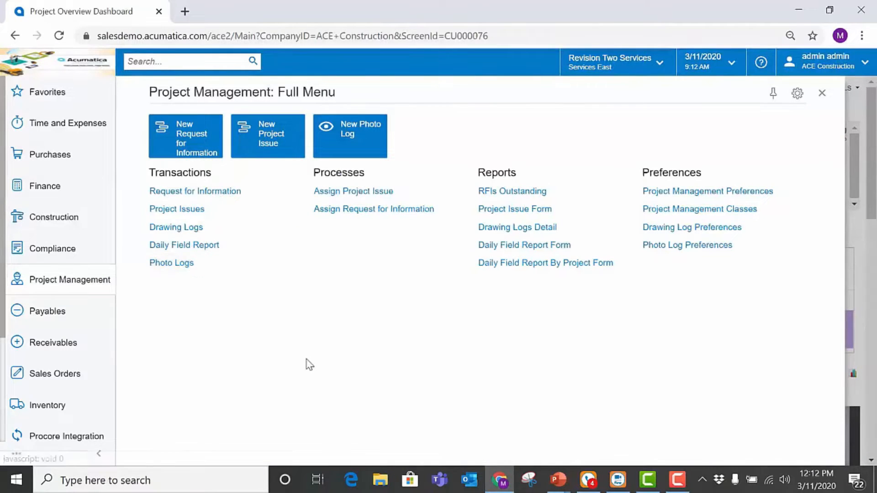
left_click(169, 212)
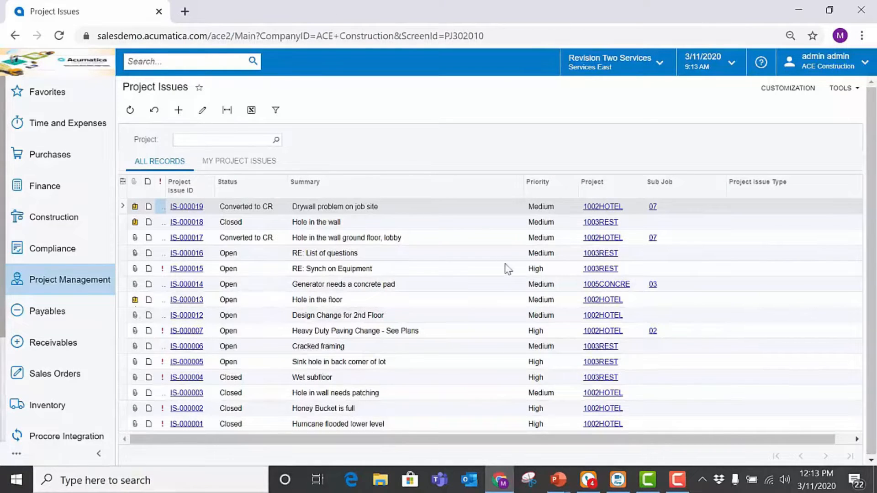
Open project issue IS-000019 about the drywall problem and view its attached photo Hole In Drywall.jpeg
left_click(184, 208)
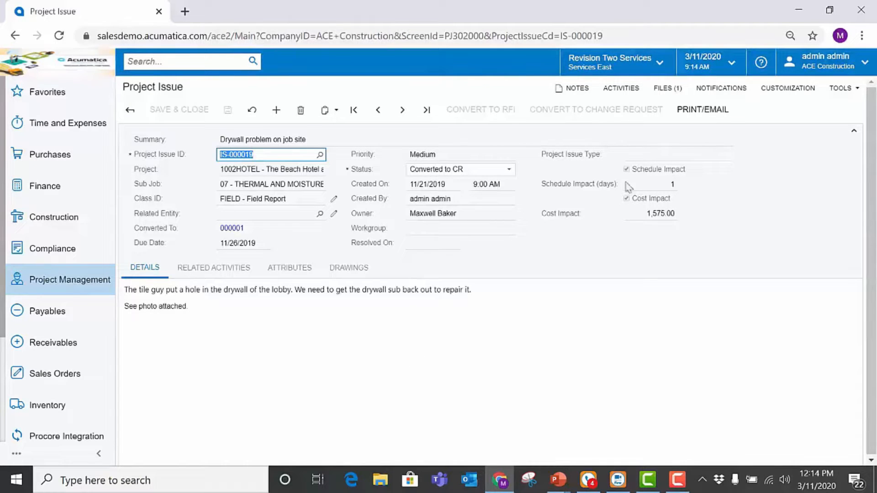
left_click(667, 90)
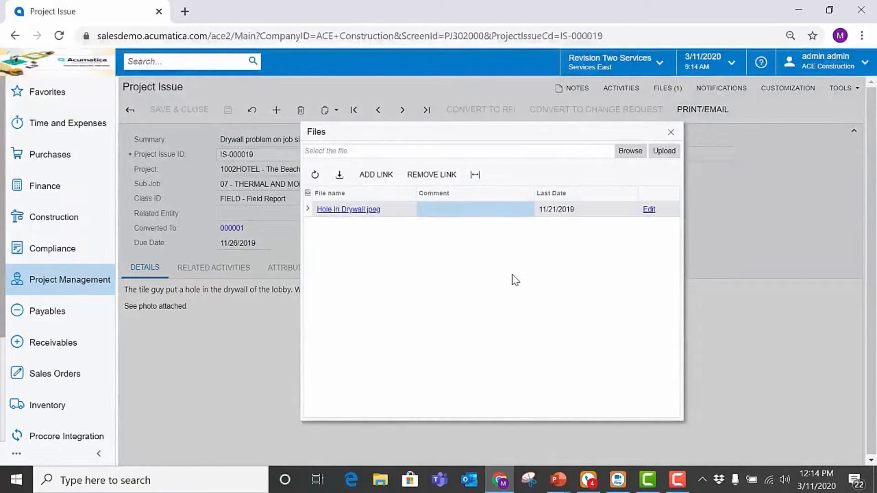
left_click(338, 209)
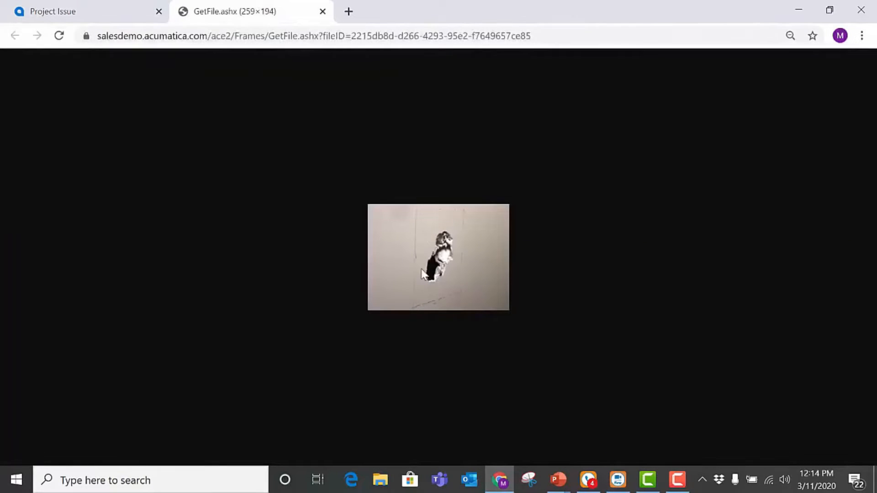
left_click(323, 12)
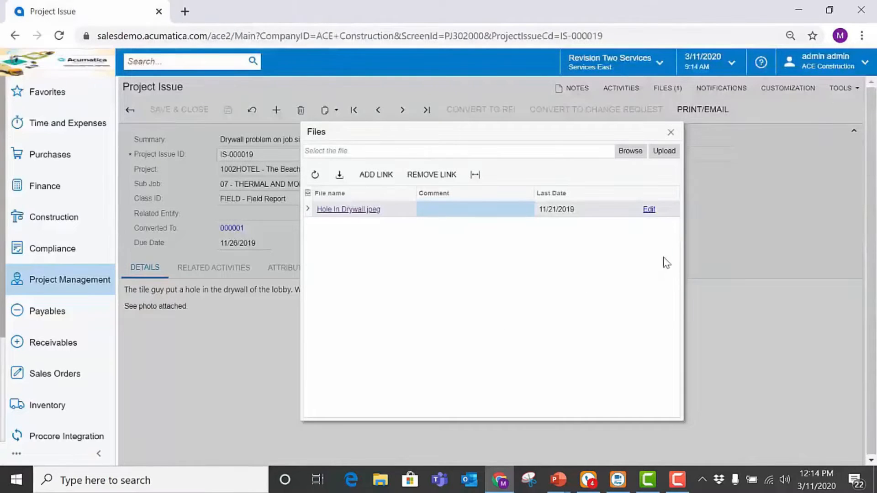
left_click(671, 132)
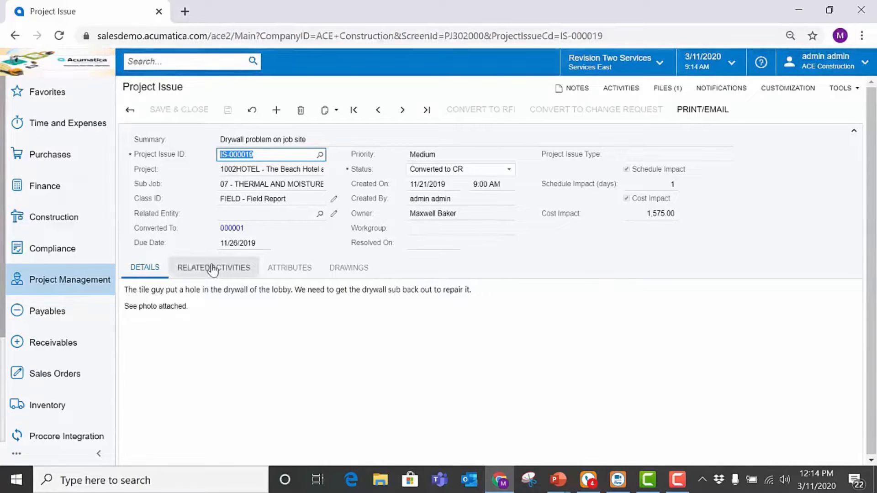
Take the drywall issue's linked change request off hold, discard that change, and return to the Project Issues list
left_click(230, 232)
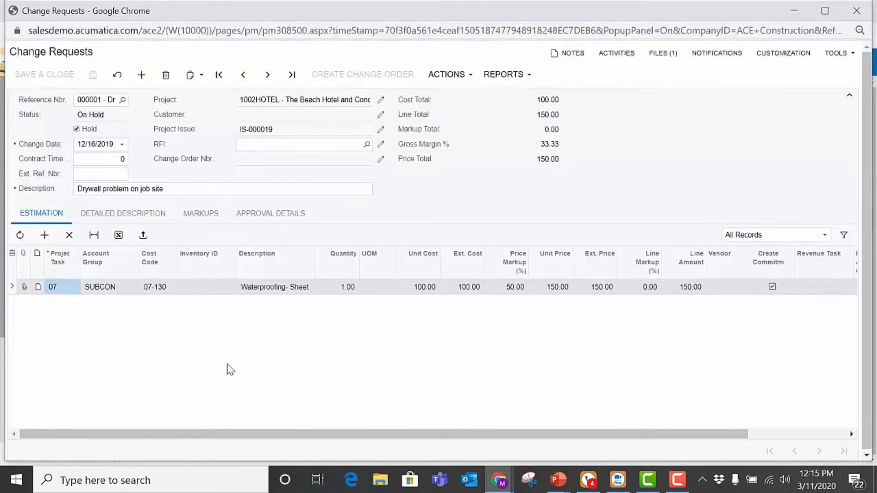
left_click(76, 130)
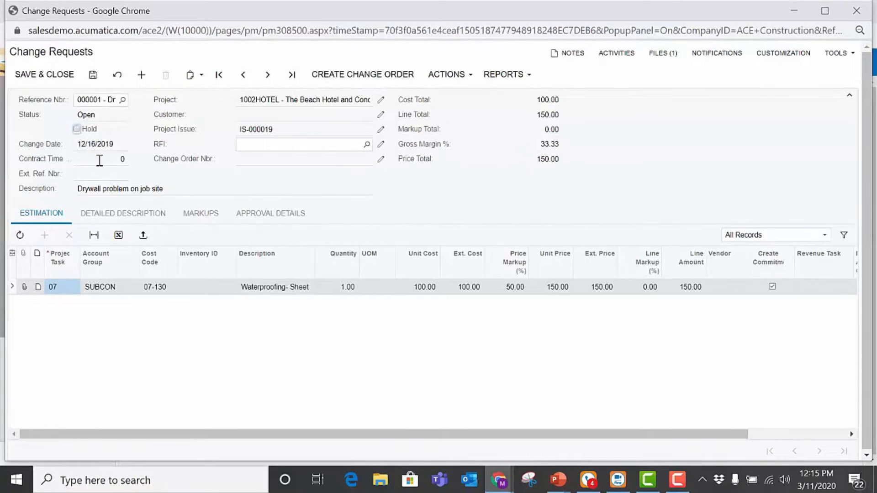
left_click(857, 11)
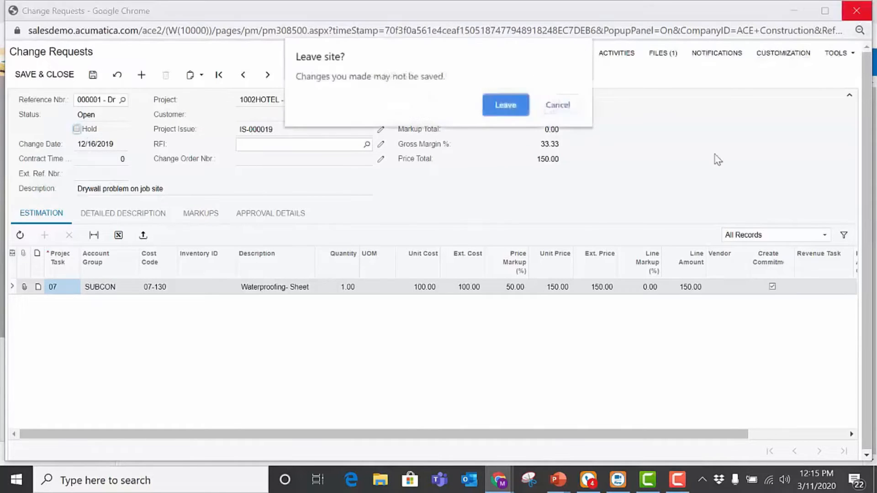
left_click(500, 115)
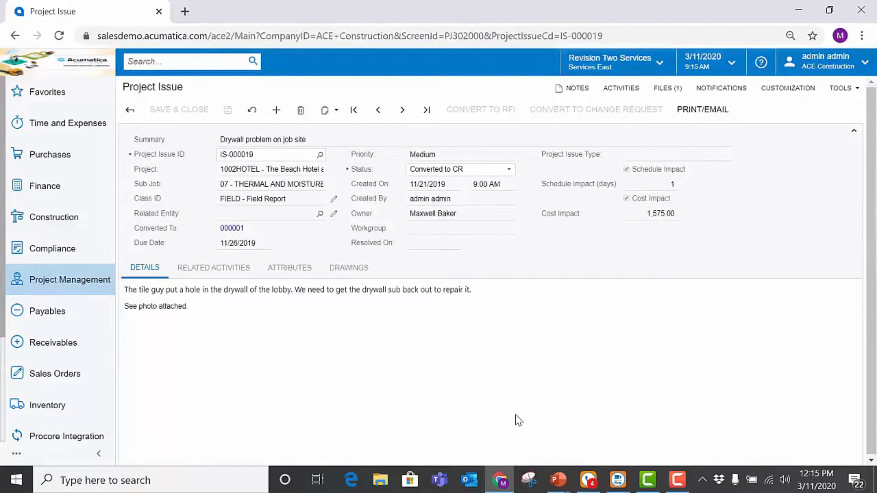
left_click(15, 35)
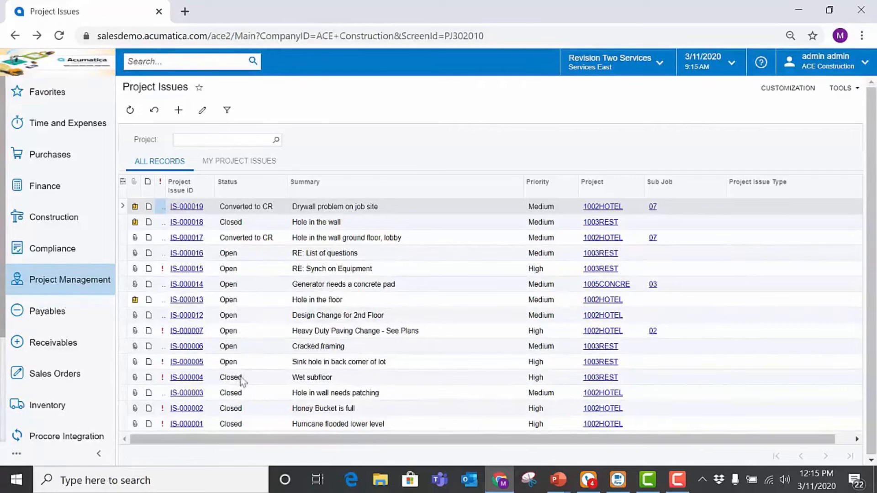
Open project issue IS-000012 about the 2nd floor design change, and leave it for the Drawing Logs in Project Management
left_click(189, 316)
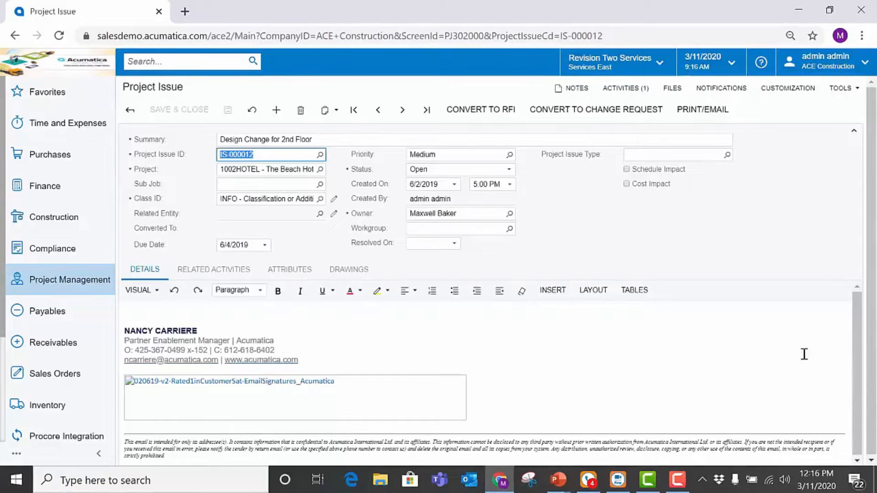
left_click(37, 283)
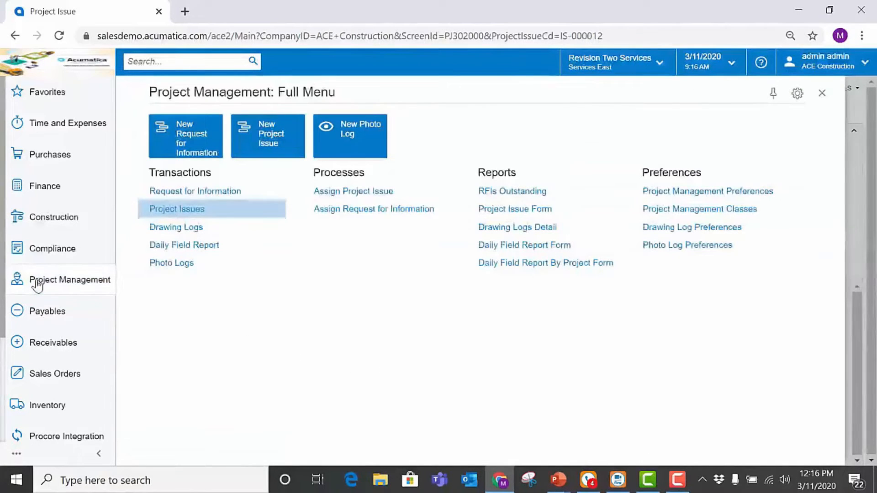
left_click(200, 232)
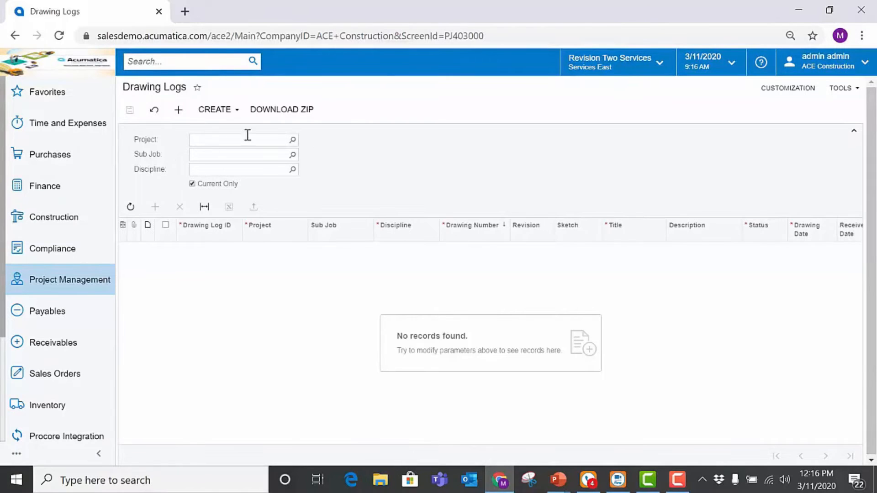
Include non-current drawings in the drawing logs, and view the project and discipline filter choices without applying any
left_click(193, 184)
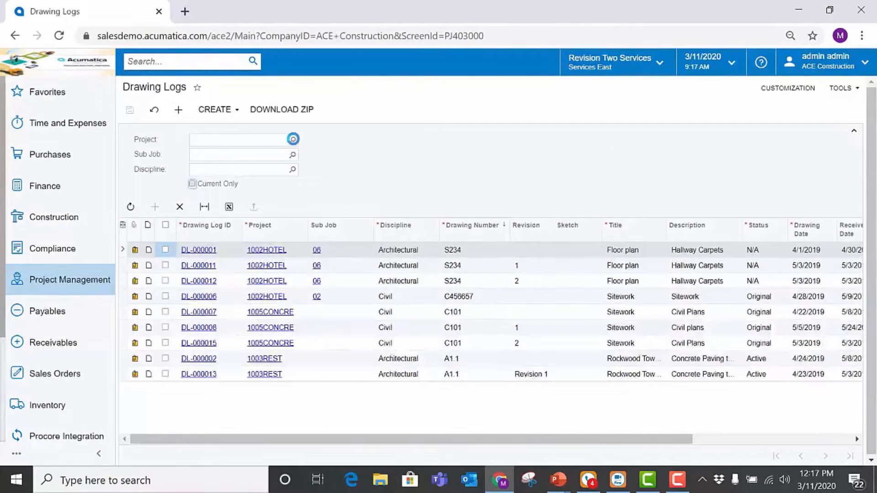
left_click(293, 139)
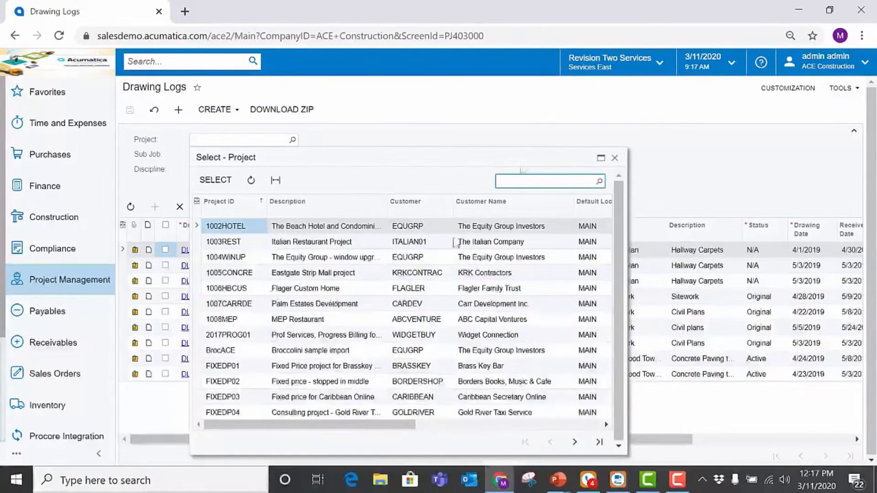
left_click(615, 158)
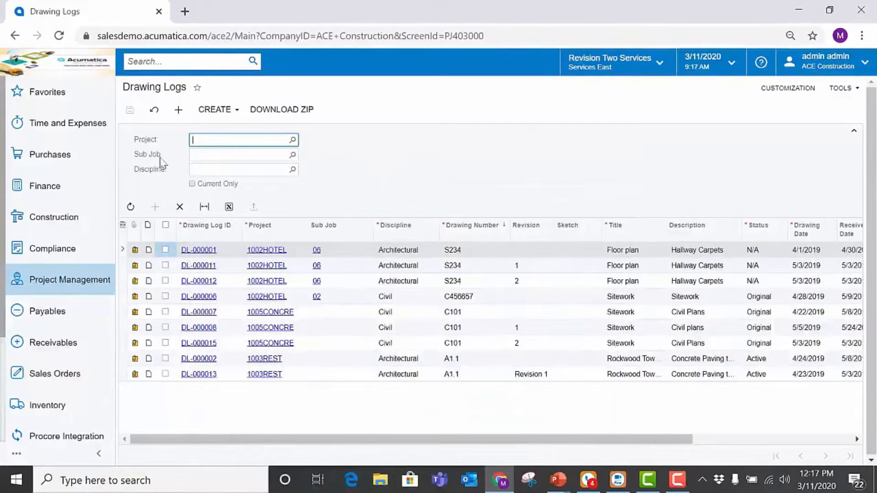
left_click(293, 170)
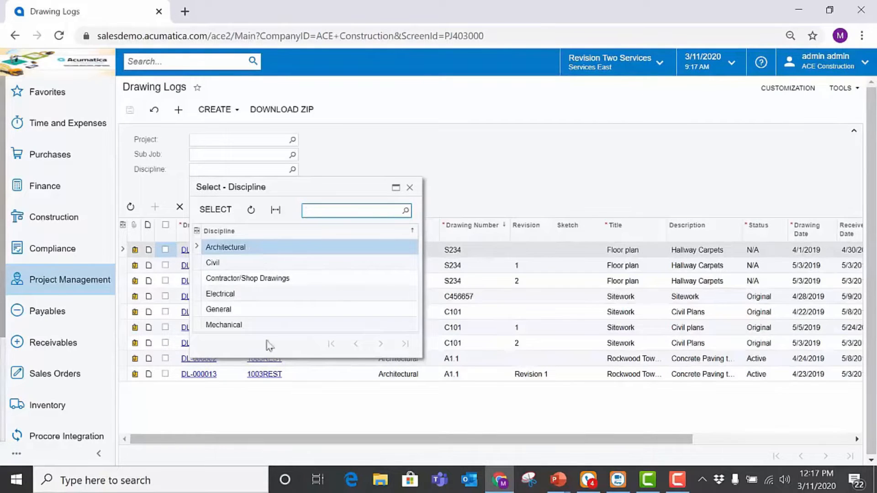
left_click(409, 188)
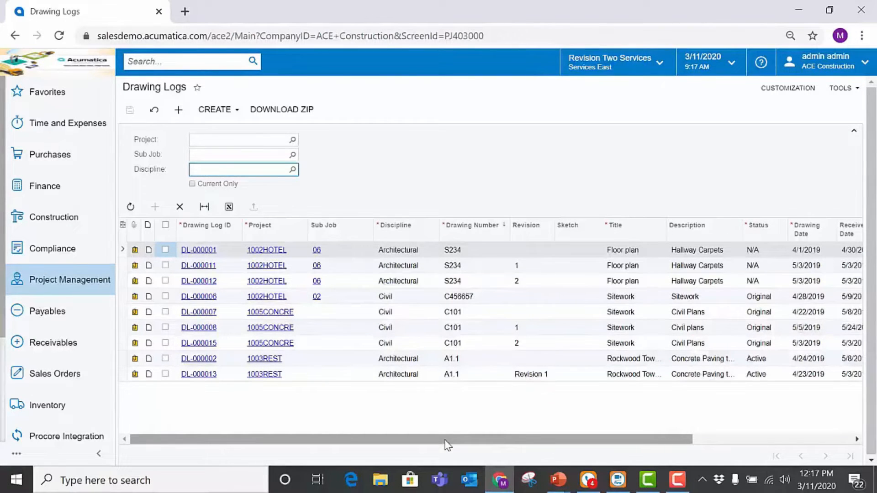
Examine the remaining columns of the drawing log table and its column configuration, leaving the configuration as it is
left_click_drag(445, 440, 479, 439)
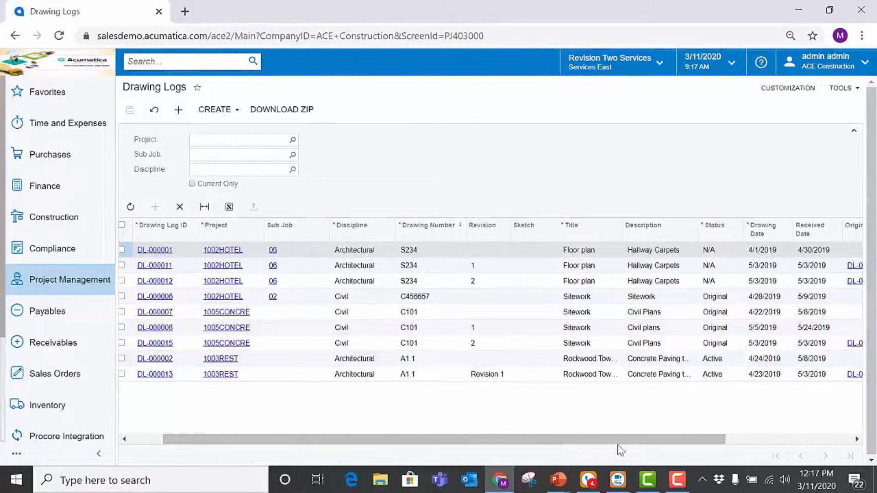
left_click_drag(620, 441, 708, 427)
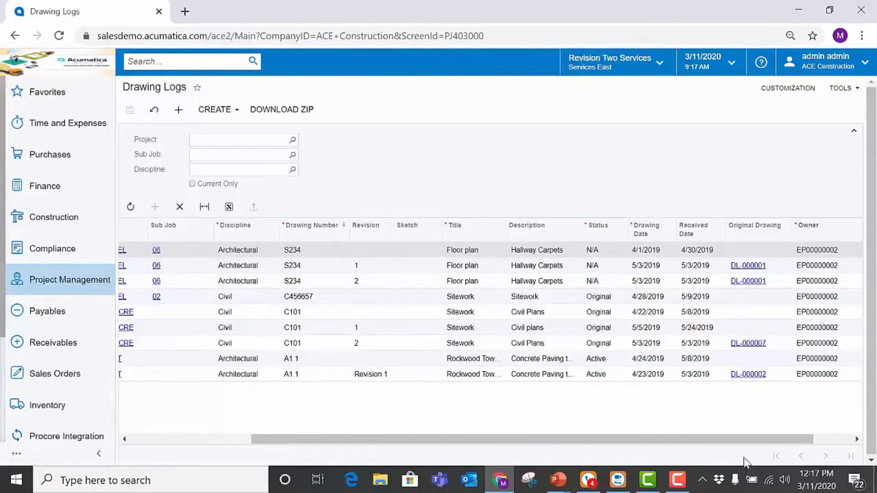
left_click_drag(752, 441, 462, 441)
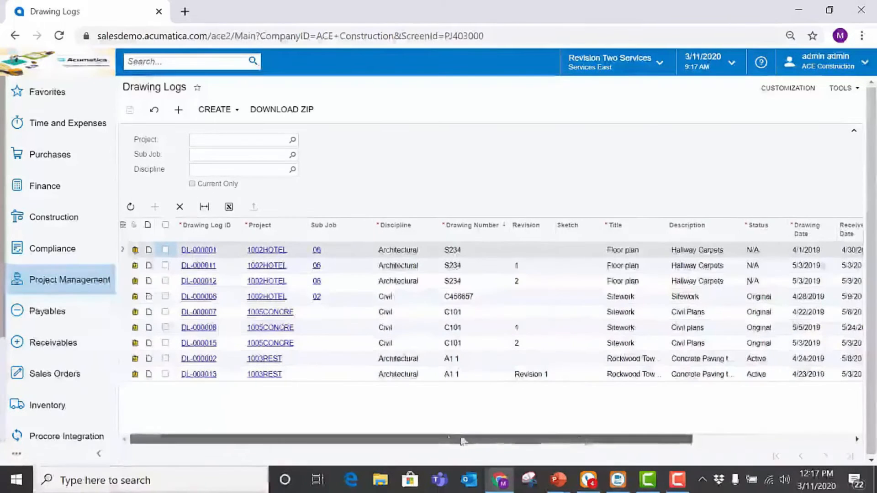
left_click(123, 225)
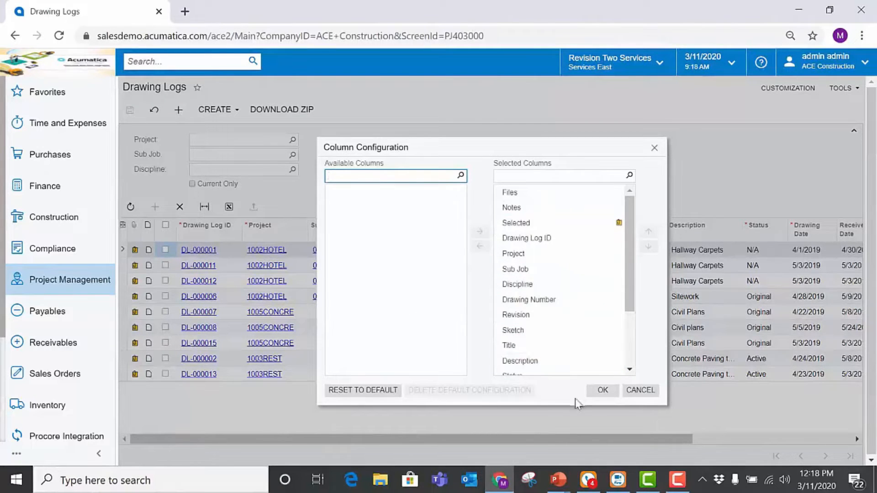
left_click(640, 390)
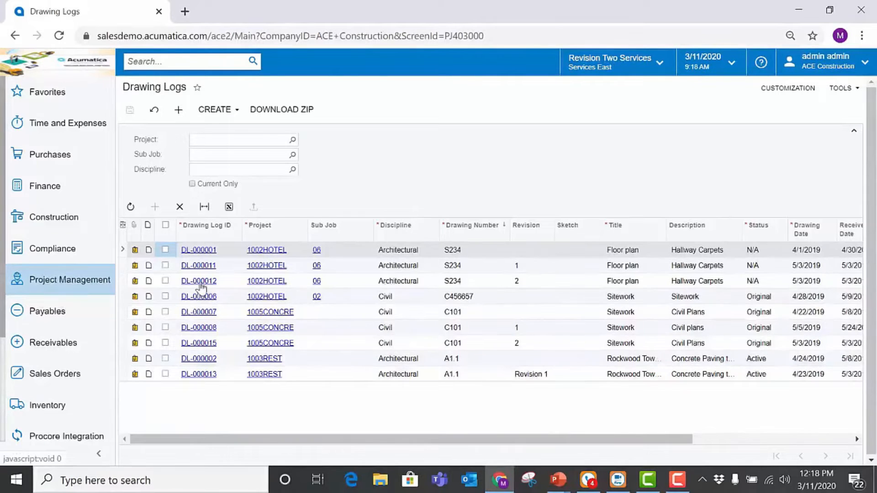
Open drawing log DL-000012 for the hallway carpets floor plan, and view its attributes and the activity types it can add
left_click(201, 286)
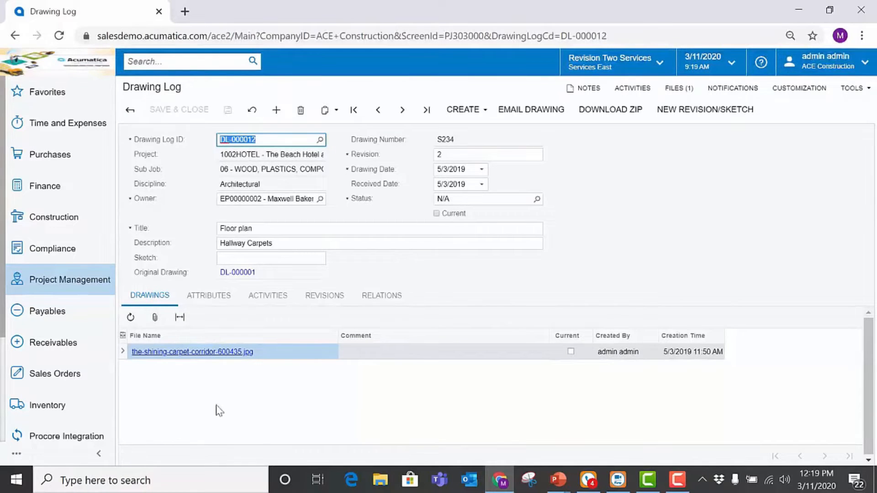
left_click(220, 299)
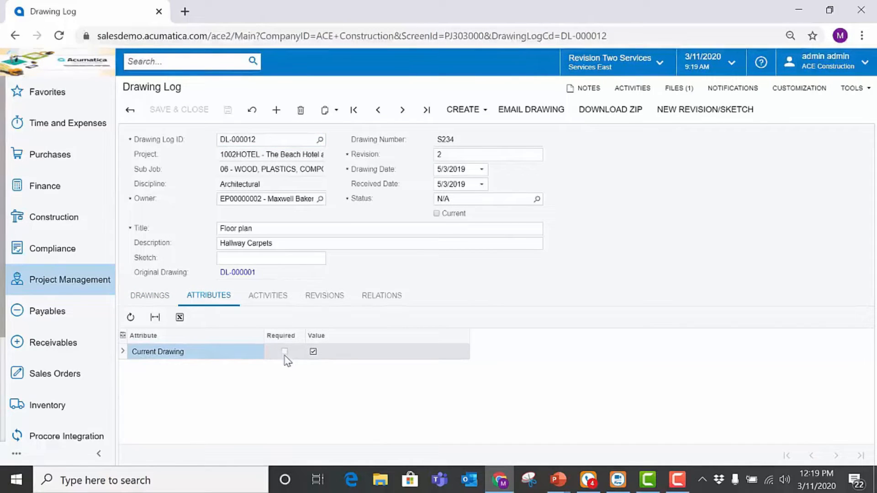
left_click(274, 300)
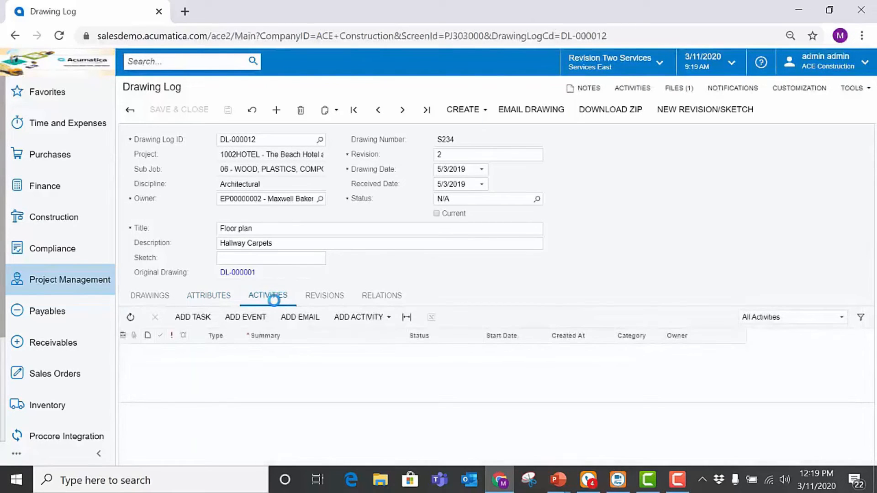
left_click(388, 318)
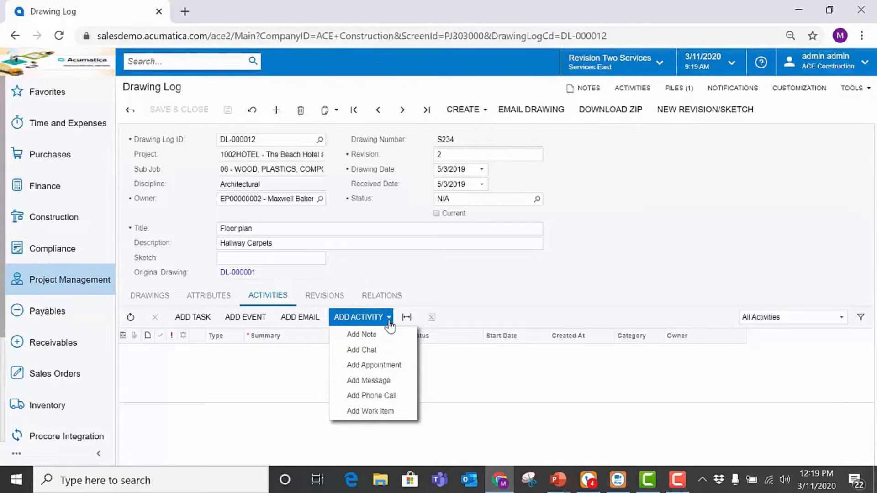
left_click(389, 323)
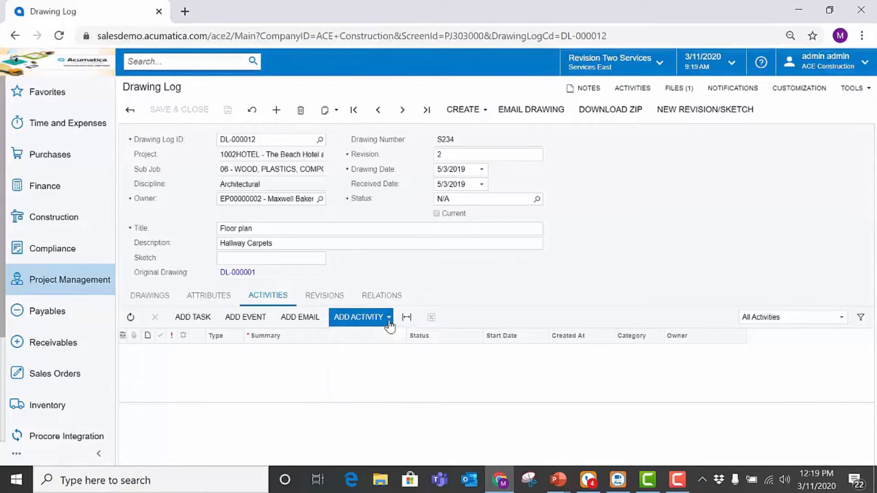
Examine the floor plan drawing log's revisions, relations and attached drawing files, and return to its activities
left_click(329, 297)
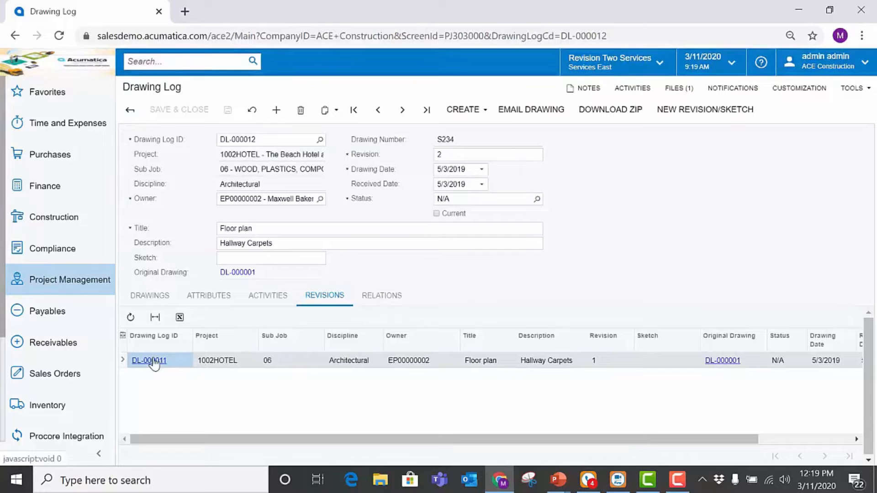
left_click_drag(466, 443, 352, 432)
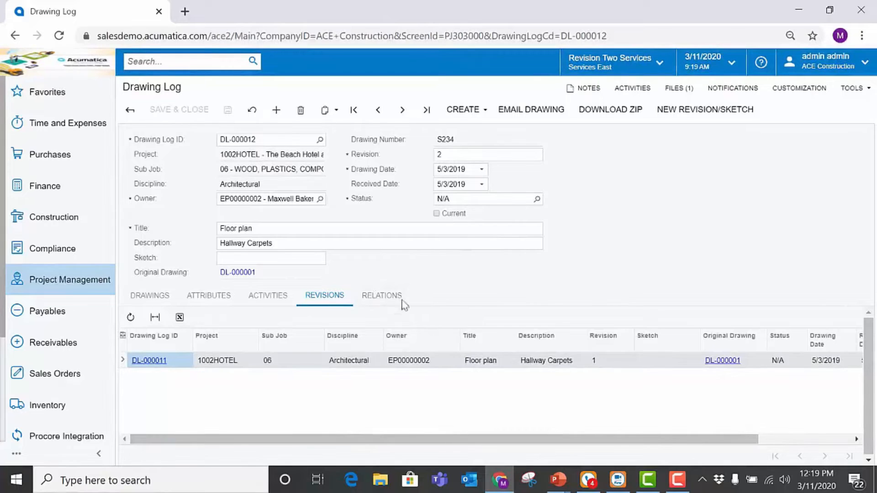
left_click(388, 298)
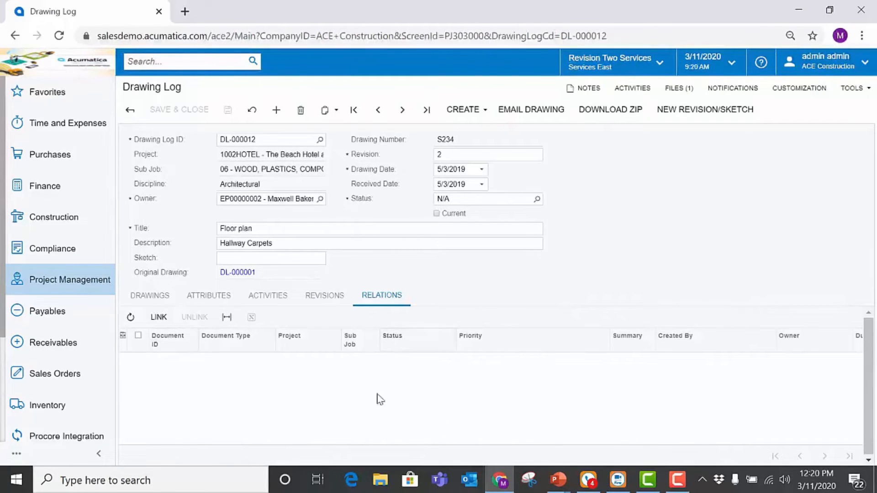
left_click(157, 302)
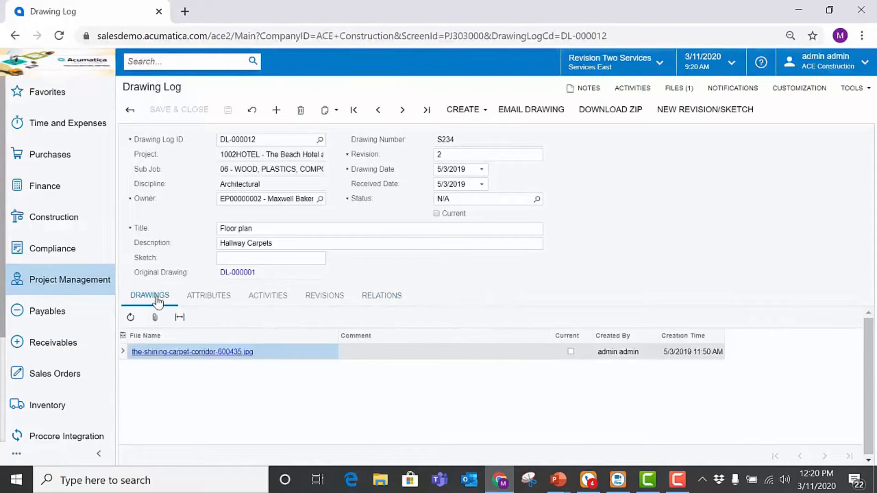
left_click(274, 297)
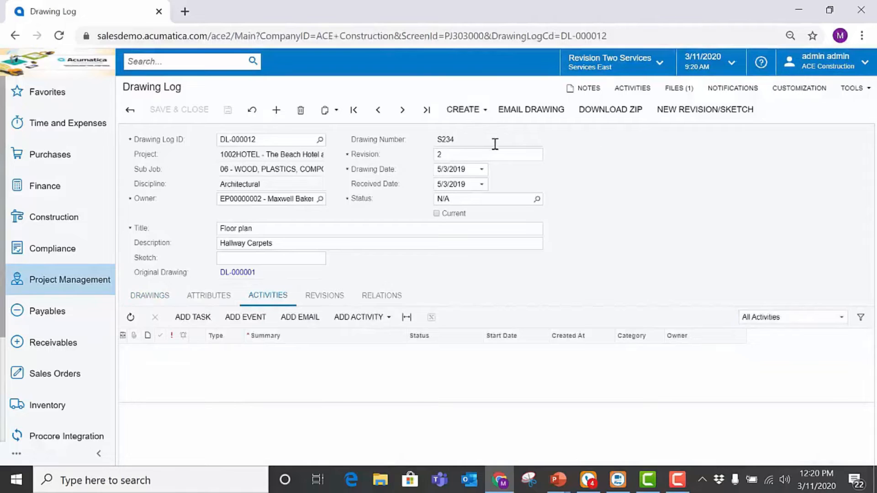
View which records can be created from the floor plan drawing log, and start a new revision/sketch of it
left_click(481, 110)
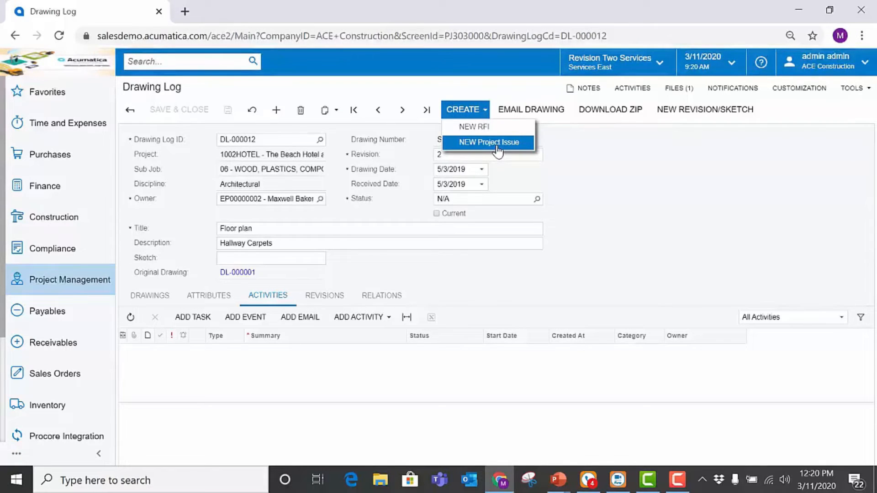
left_click(529, 115)
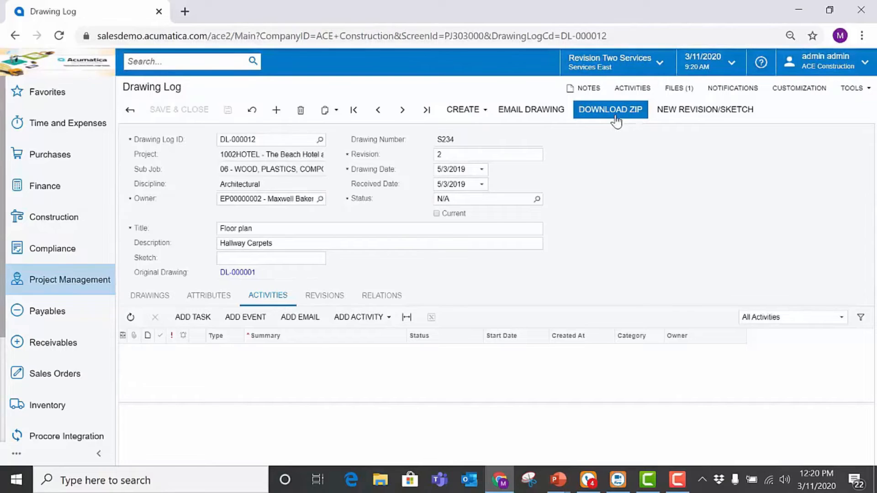
left_click(702, 112)
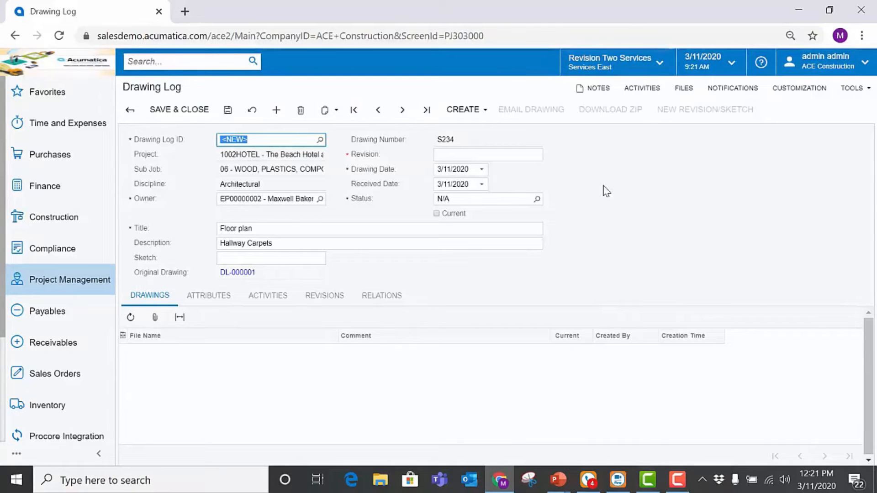
Discard the unsaved drawing revision and display the Daily Field Report list in Project Management
left_click(93, 281)
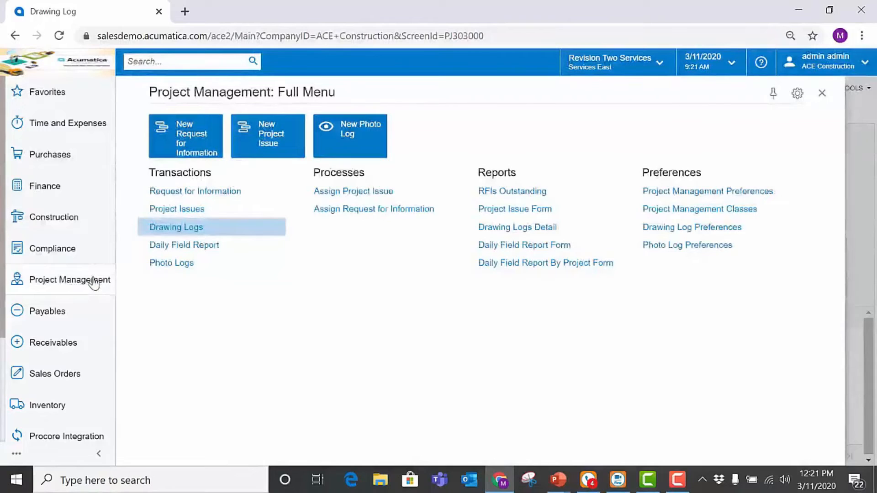
left_click(213, 249)
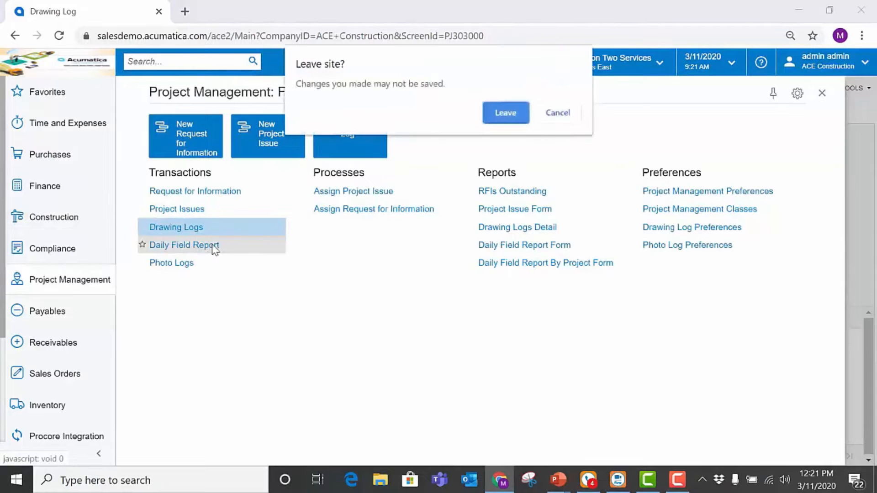
left_click(505, 113)
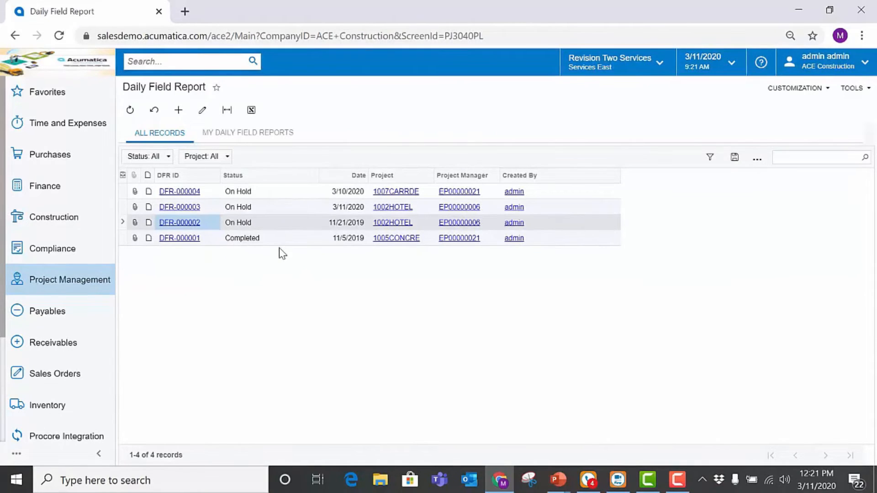
Open daily field report DFR-000003 for project 1002HOTEL, and examine its labor time entries and change requests
left_click(188, 209)
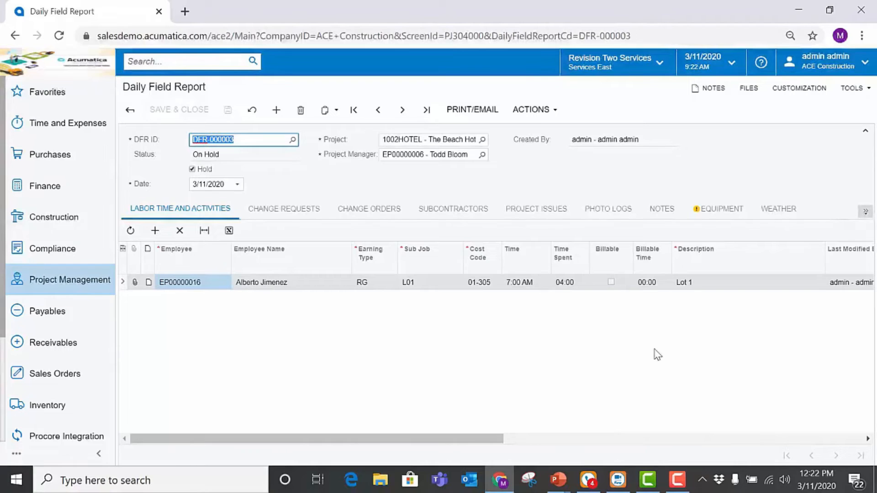
left_click_drag(501, 438, 435, 426)
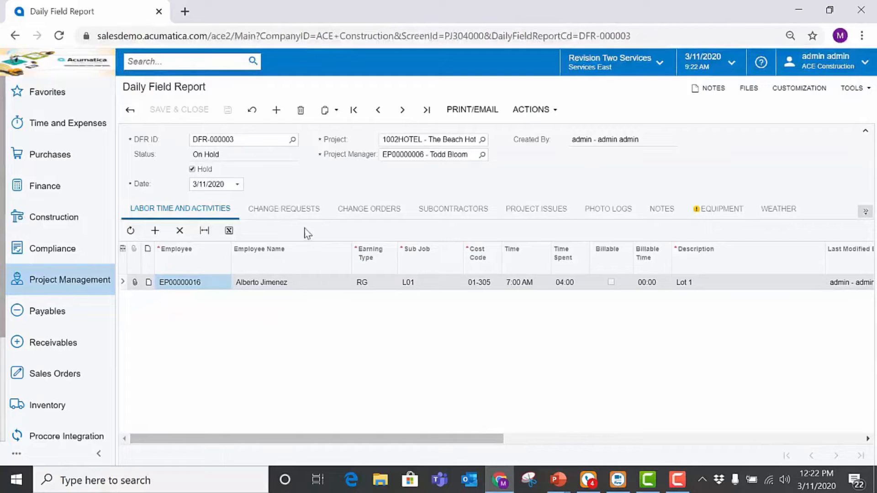
left_click(298, 212)
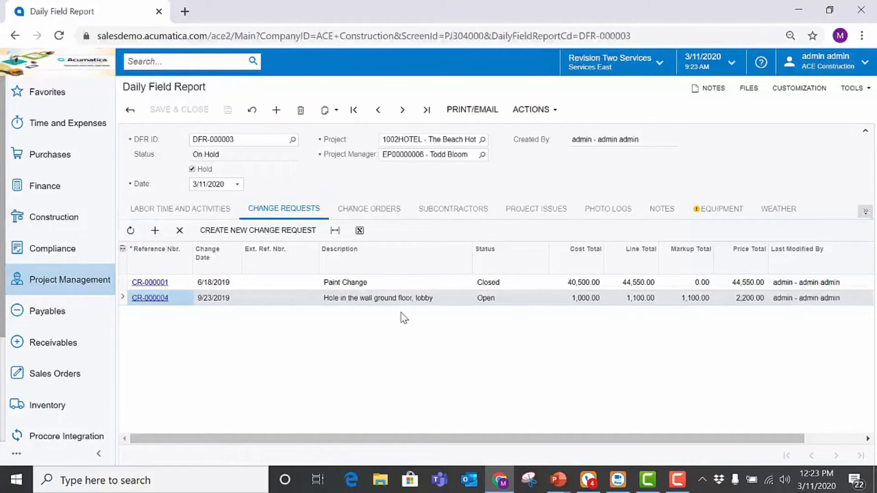
Examine the change orders, subcontractor hours and project issues recorded on daily field report DFR-000003
left_click(388, 211)
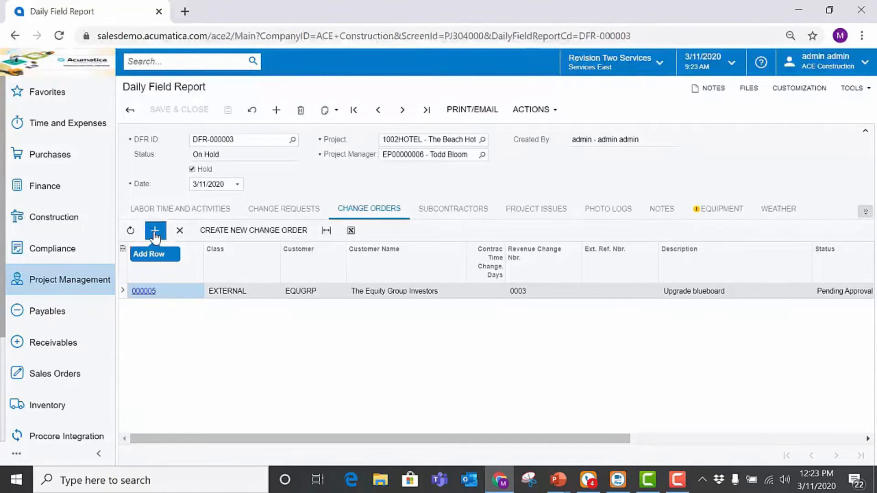
left_click(469, 210)
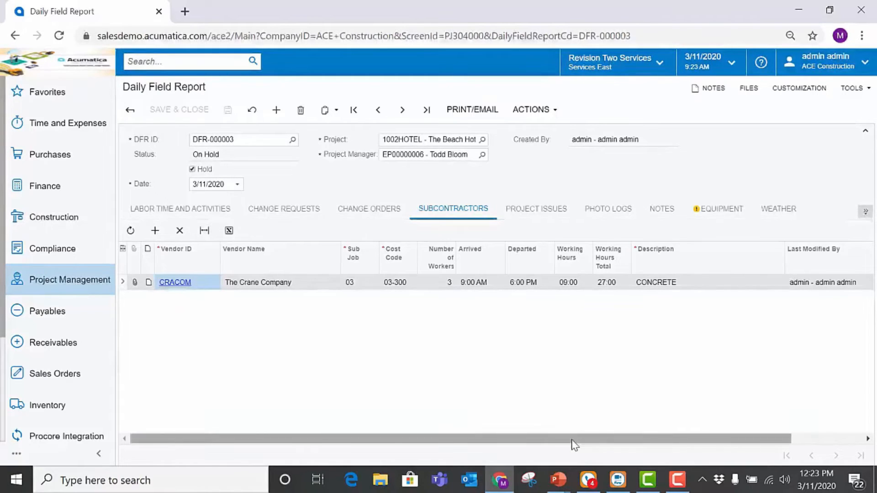
left_click_drag(571, 440, 520, 440)
left_click(518, 220)
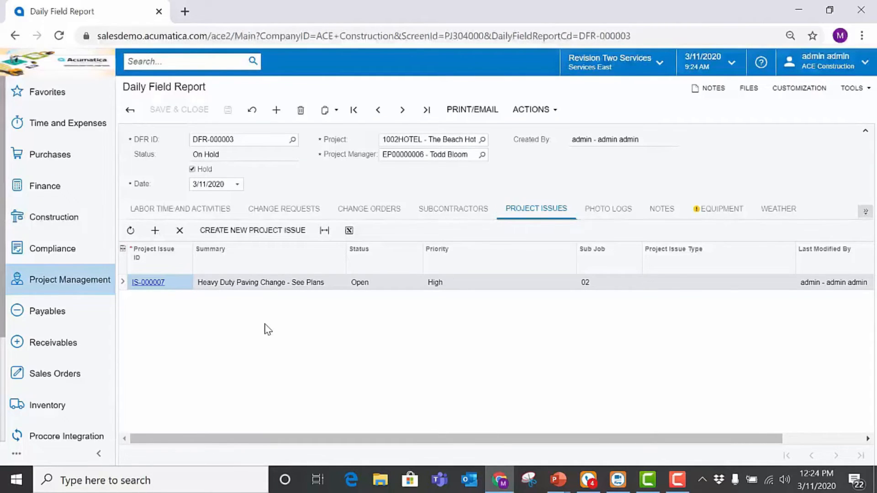
View the photo logs on daily field report DFR-000003, check for existing photo logs to link, and discard the empty row
left_click(618, 219)
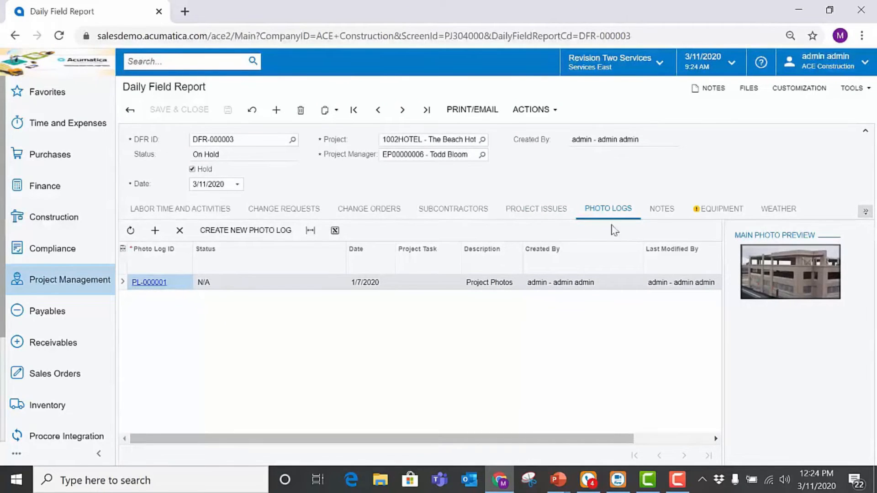
left_click(251, 230)
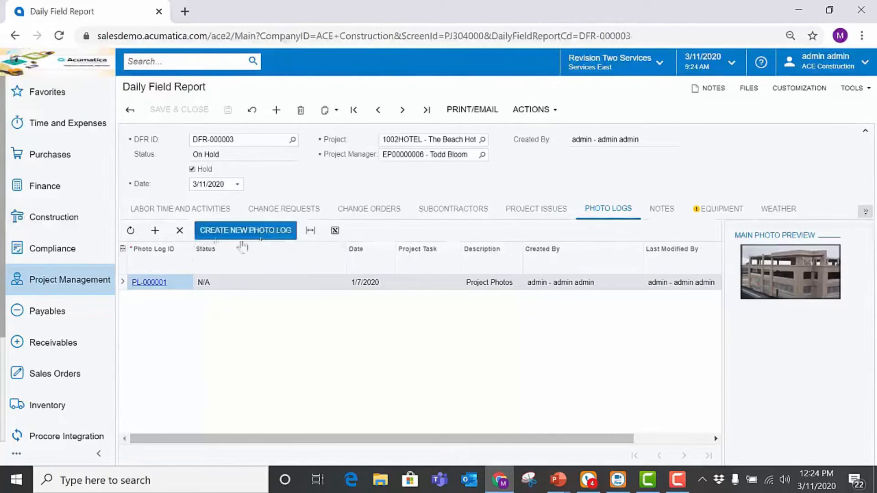
left_click(155, 231)
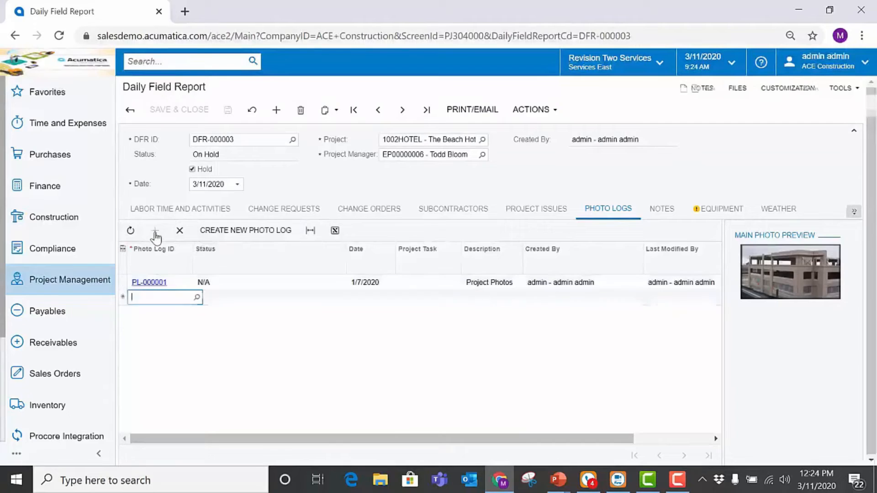
left_click(196, 298)
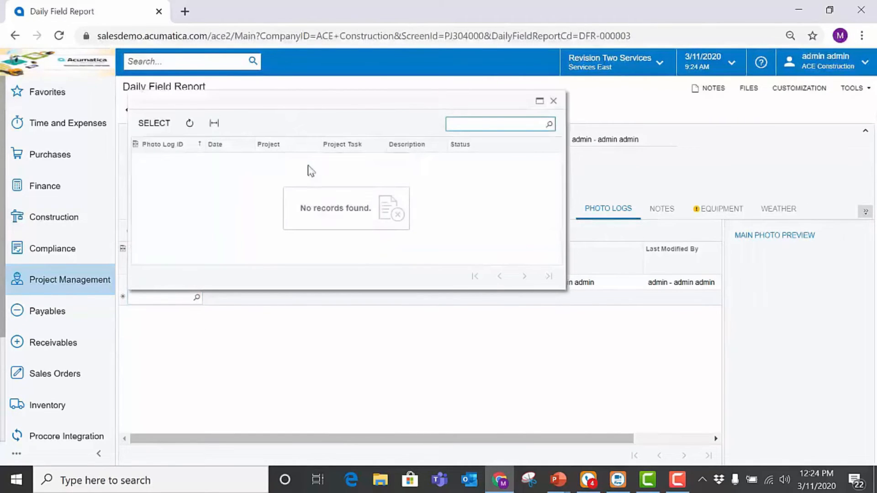
left_click(553, 101)
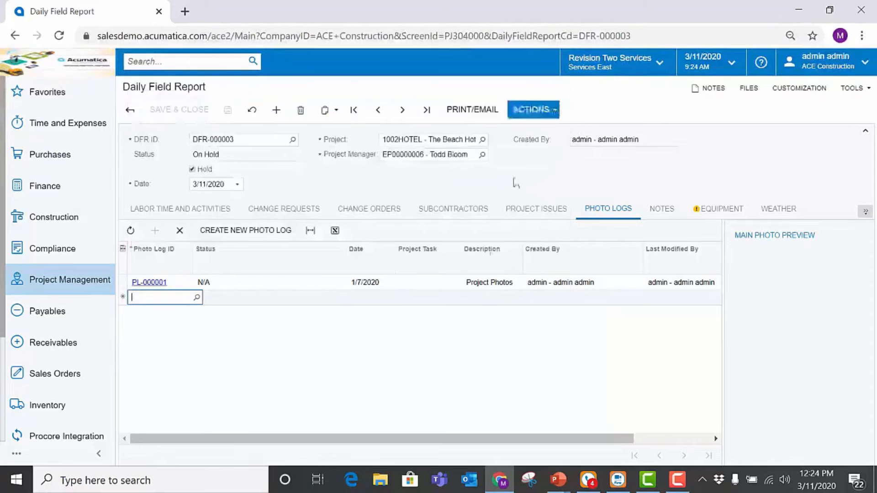
left_click(279, 301)
left_click(180, 231)
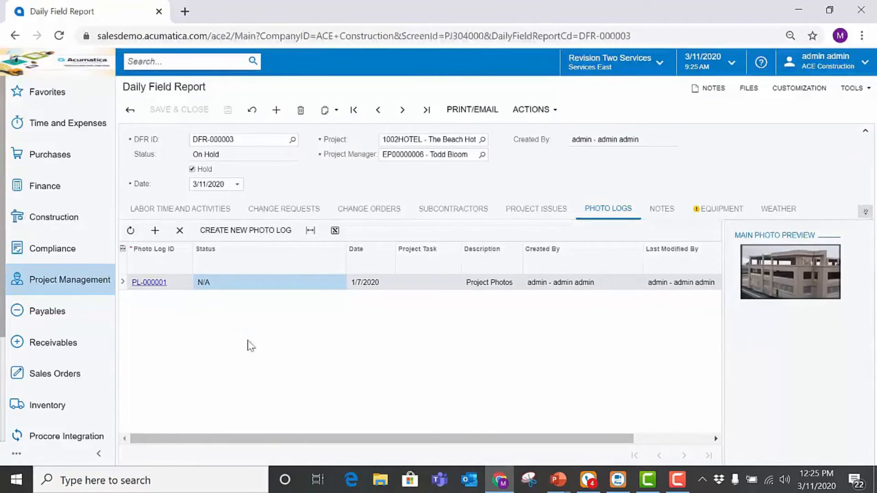
Examine the notes, equipment usage and weather observations recorded on daily field report DFR-000003
left_click(674, 209)
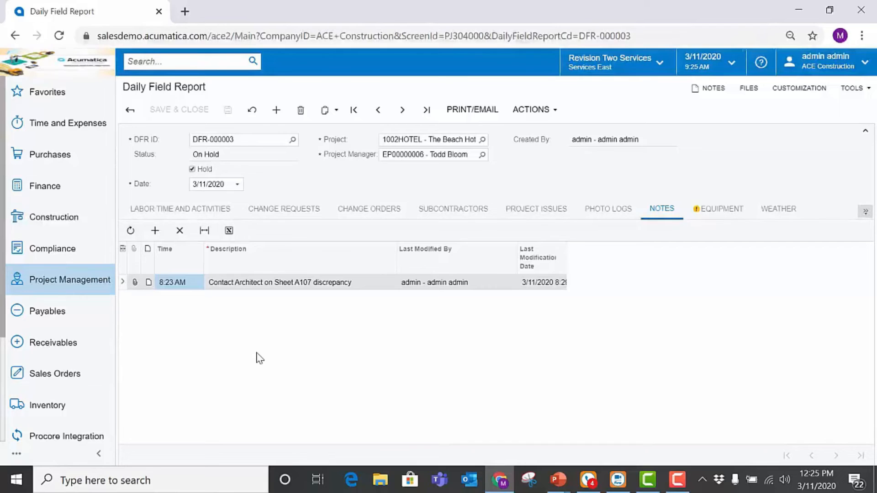
left_click(733, 211)
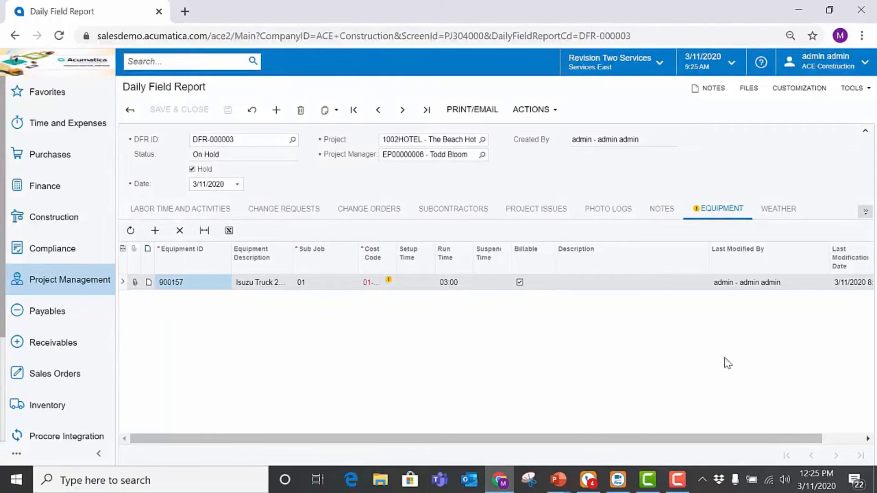
left_click(774, 212)
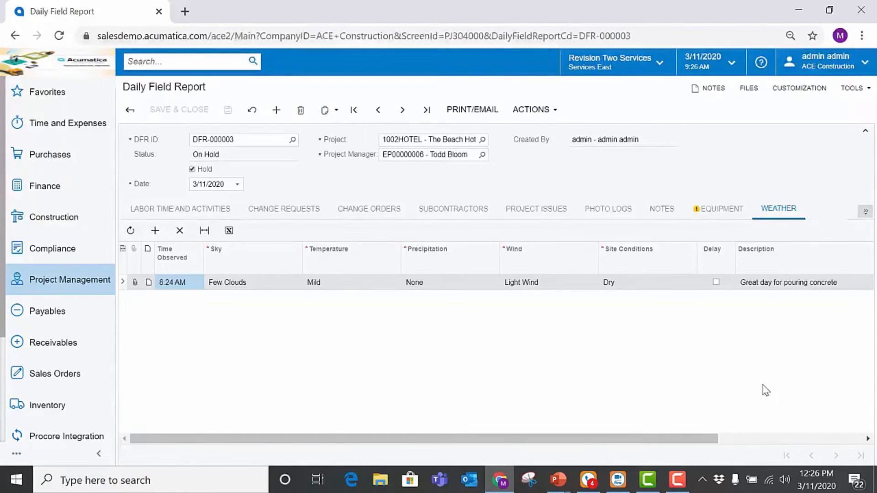
left_click(677, 479)
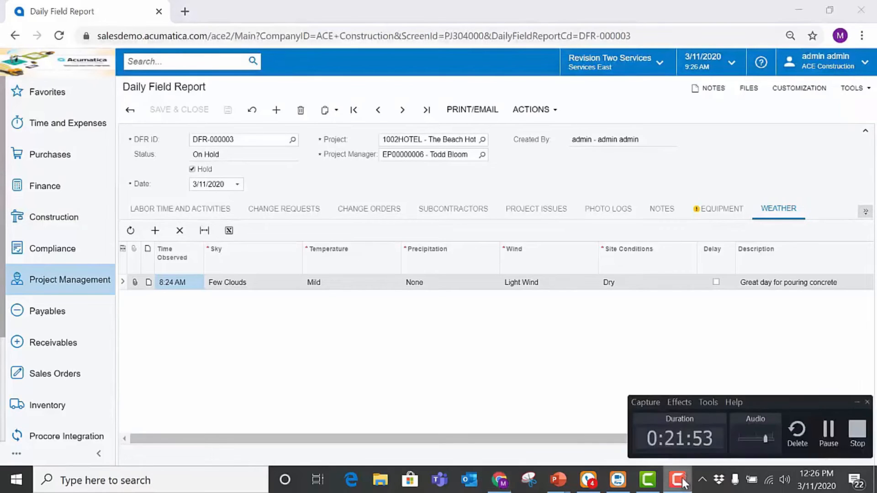
left_click(828, 432)
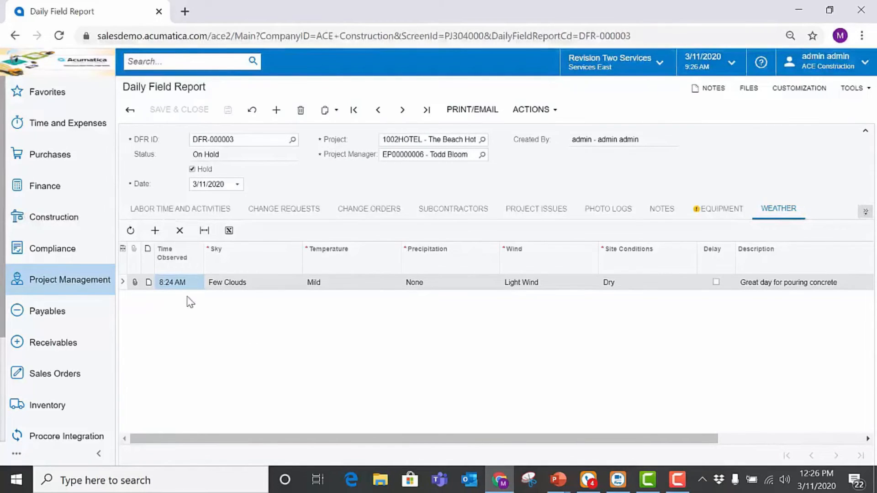
Add a second weather observation to the daily field report with sky Overcast and temperature Cool
left_click(155, 230)
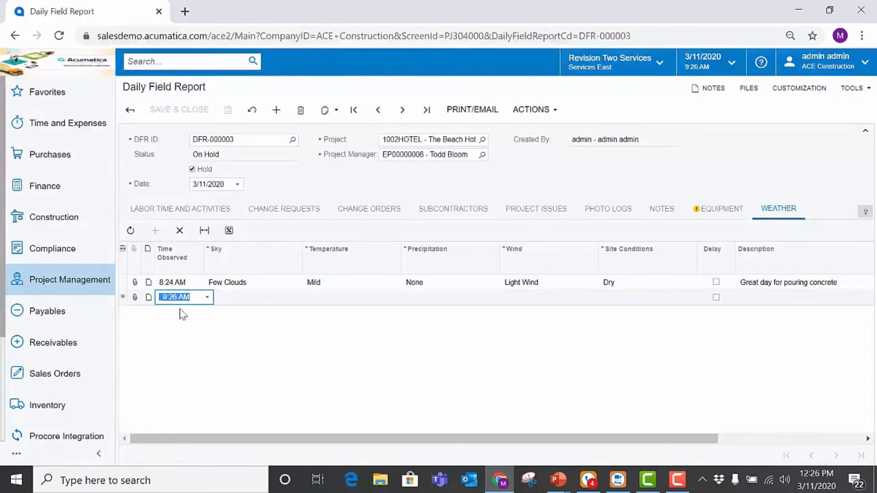
left_click(255, 299)
left_click(305, 297)
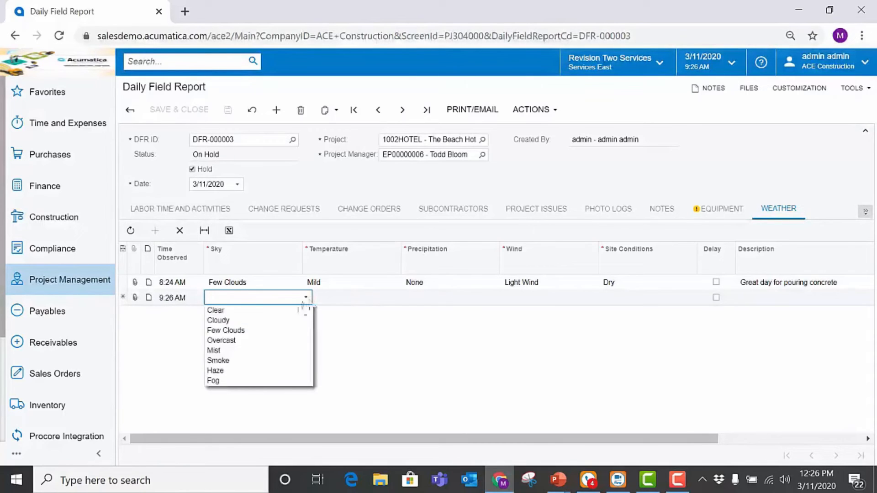
left_click(274, 341)
left_click(347, 302)
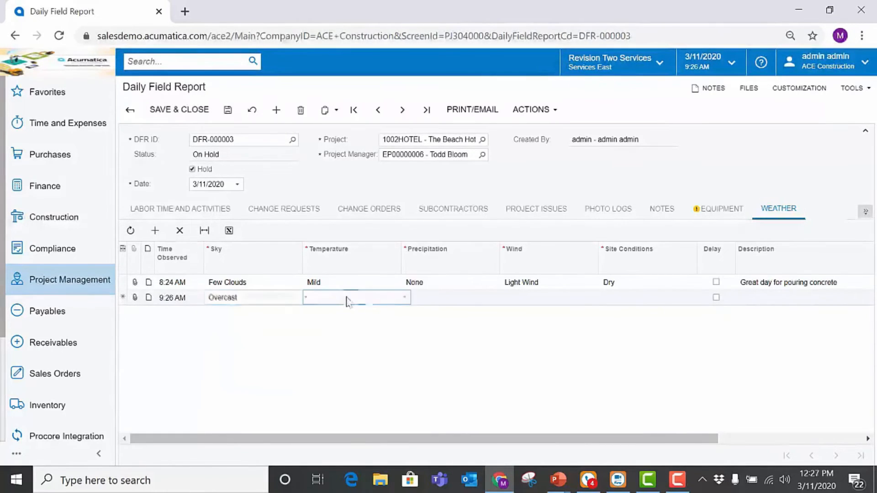
left_click(405, 298)
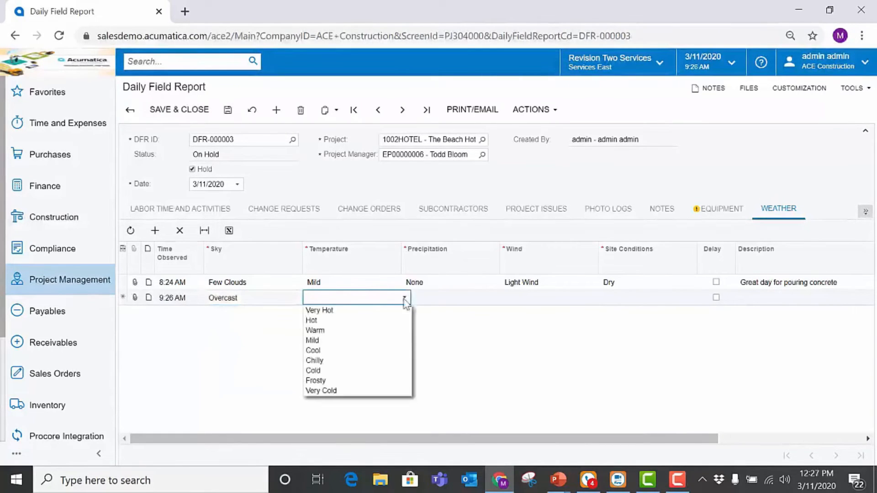
left_click(379, 351)
Set the new weather observation's precipitation to Moderate Rain and its wind to Light Wind
left_click(469, 298)
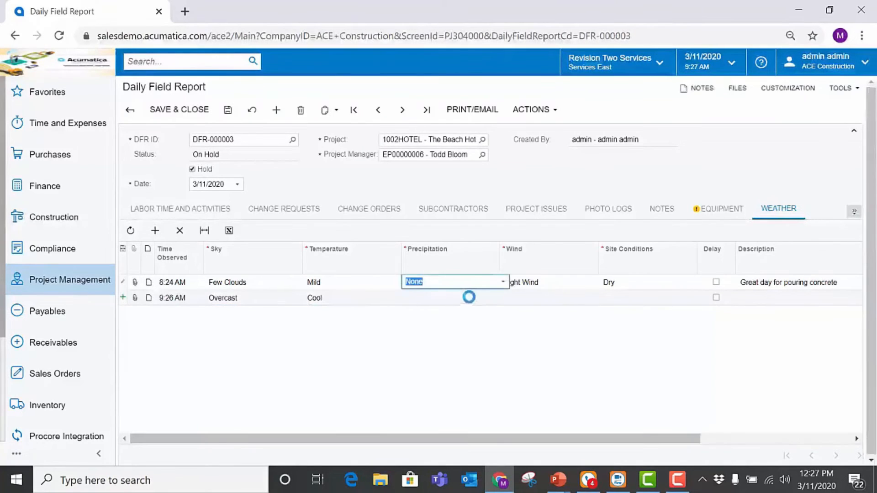
left_click(502, 297)
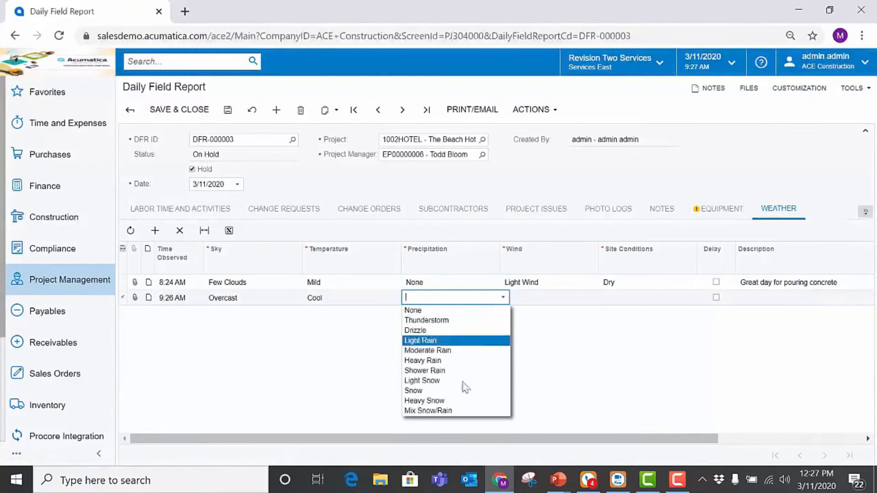
left_click(471, 355)
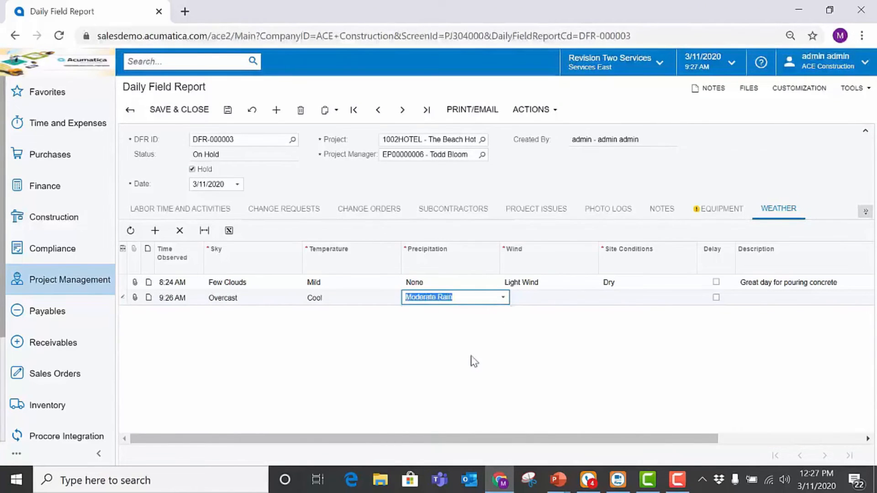
left_click(575, 298)
left_click(601, 297)
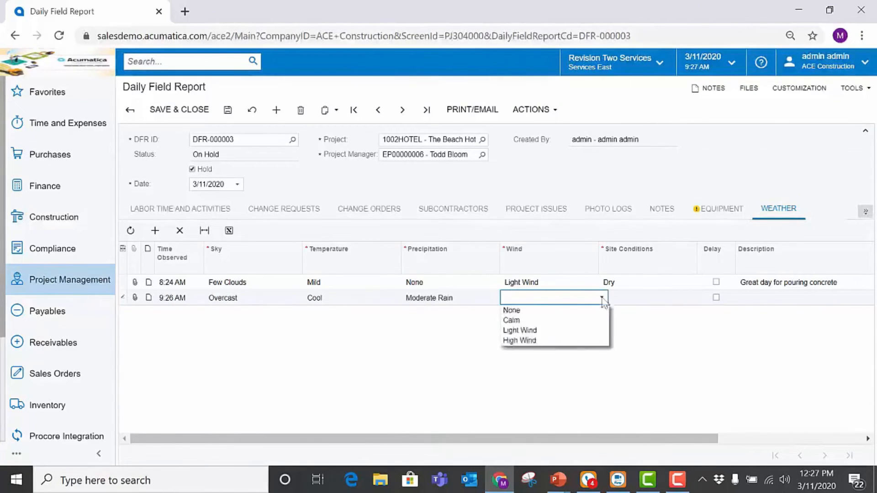
left_click(580, 331)
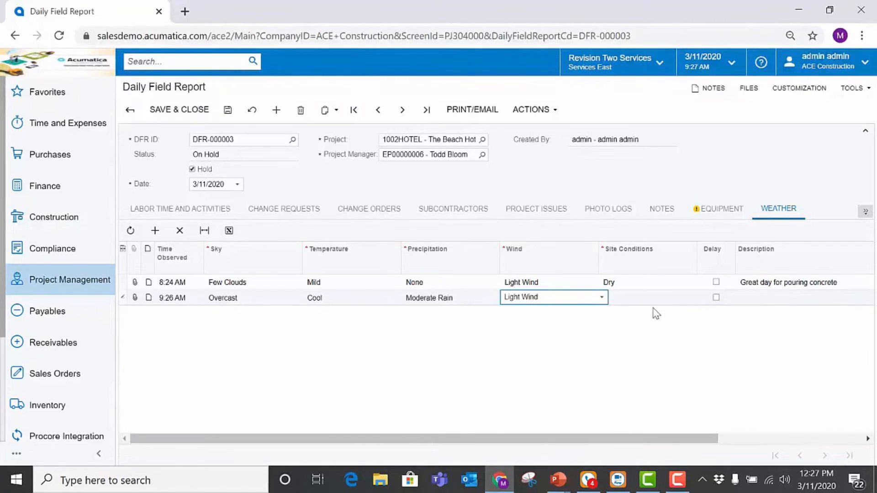
Set the new weather observation's site conditions to Wet and mark it as a delay, leaving the description empty
left_click(677, 301)
left_click(700, 298)
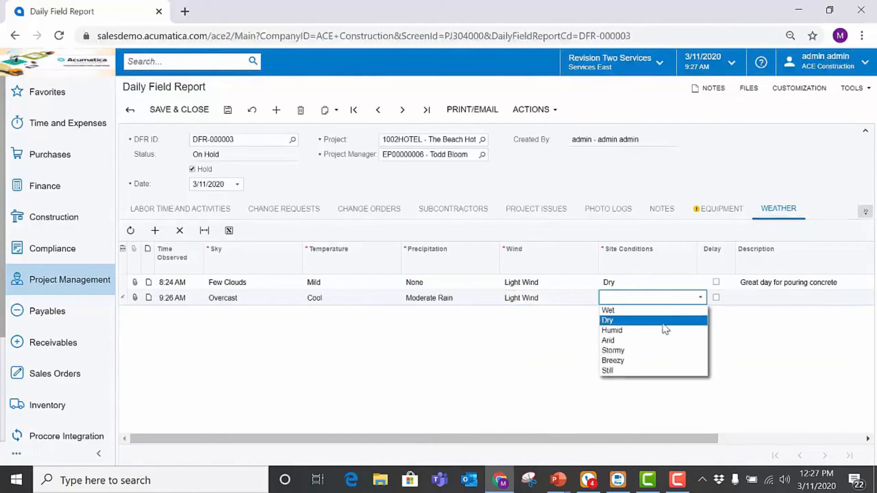
left_click(663, 311)
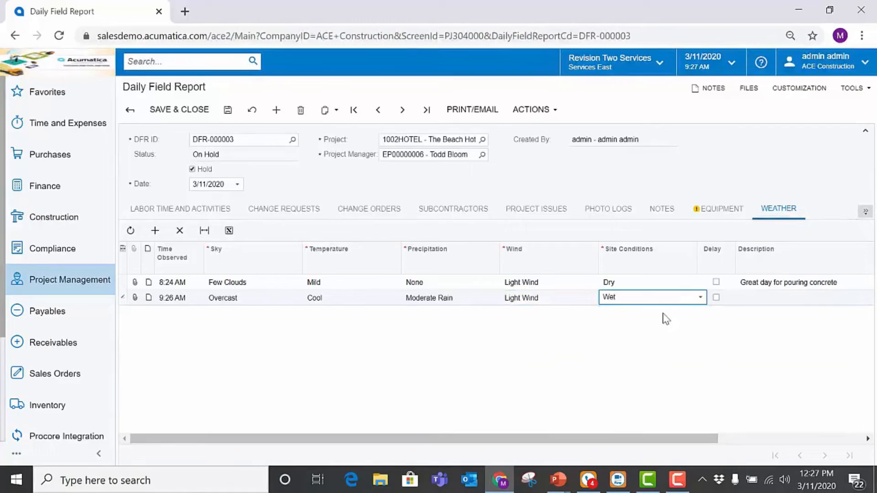
left_click(716, 297)
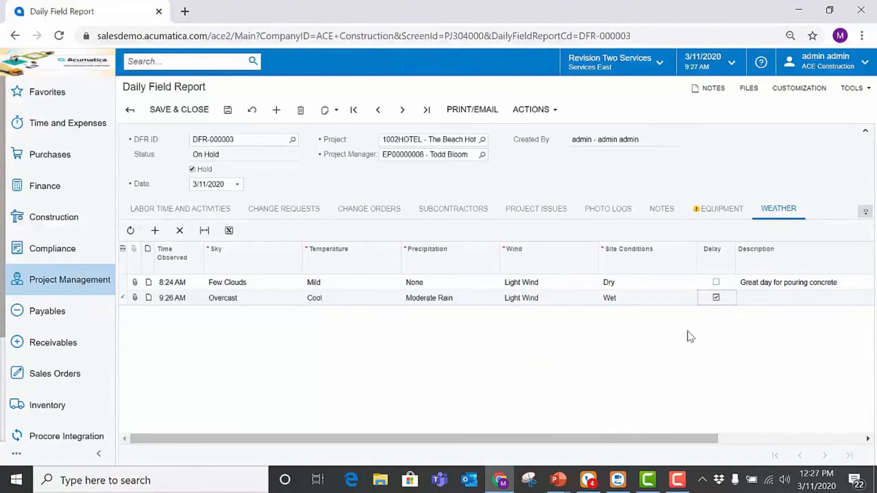
left_click(789, 301)
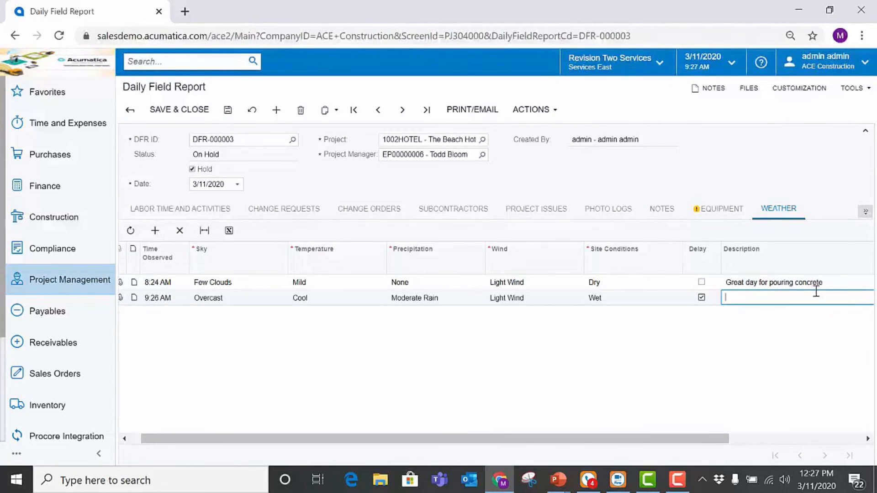
View the visitors recorded on the daily field report, and generate its printable Daily Field Report Form
left_click(865, 212)
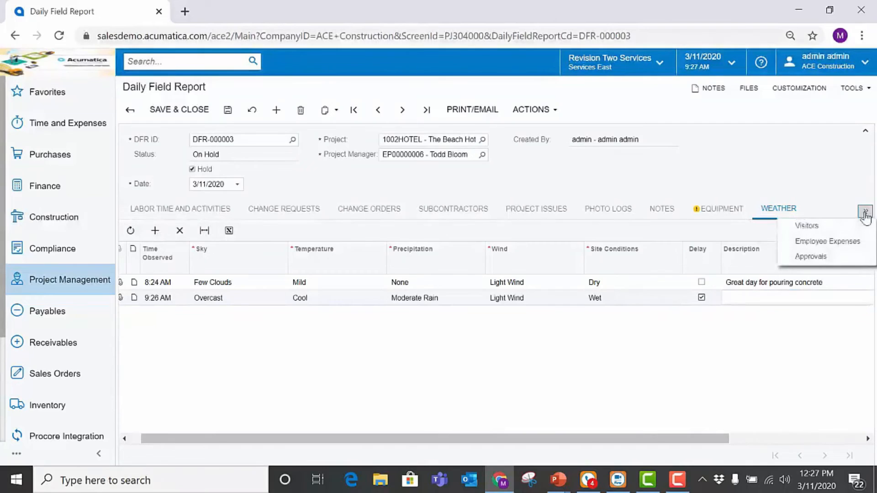
left_click(845, 227)
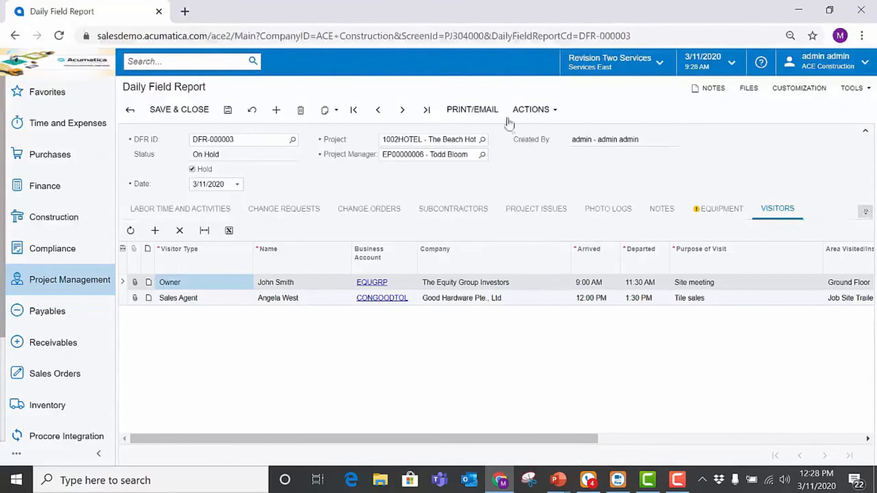
left_click(485, 116)
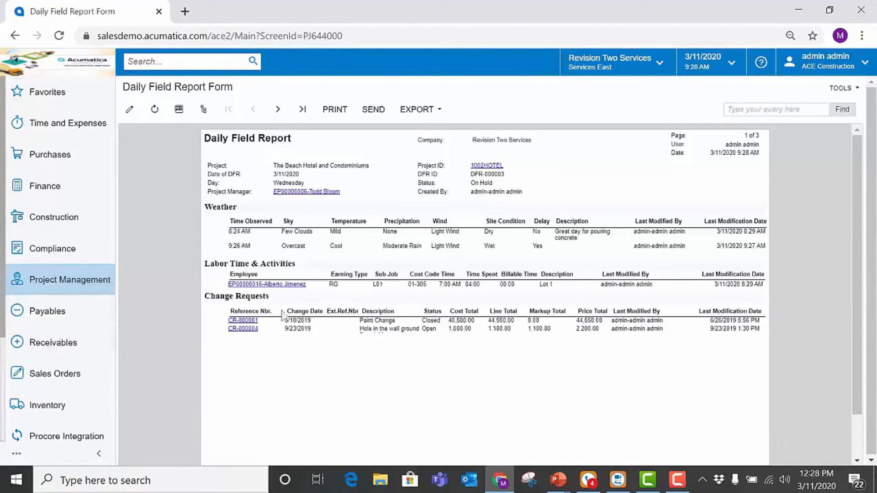
Read through pages 2 and 3 of the Daily Field Report Form, and check its export options
left_click(278, 109)
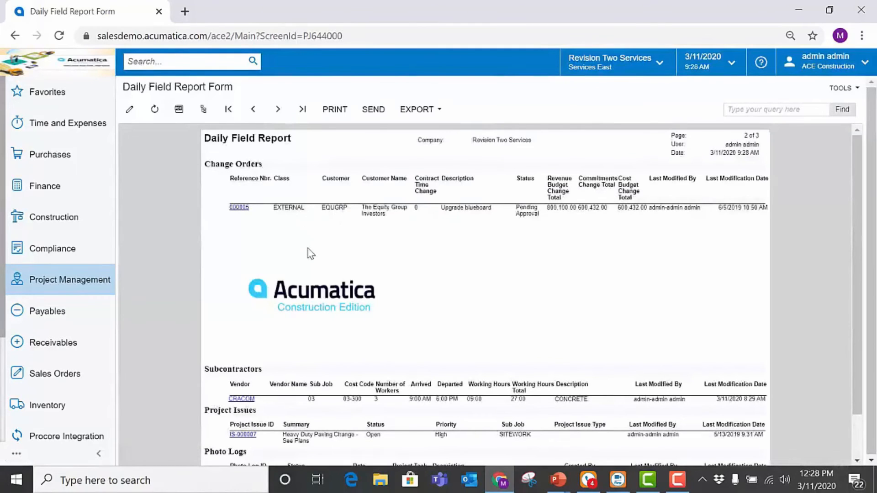
scroll(311, 254, "down", 1)
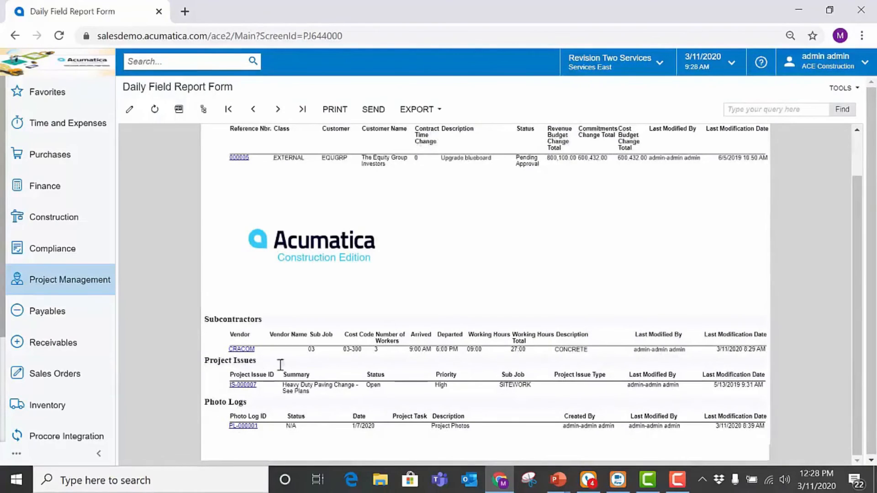
left_click(278, 109)
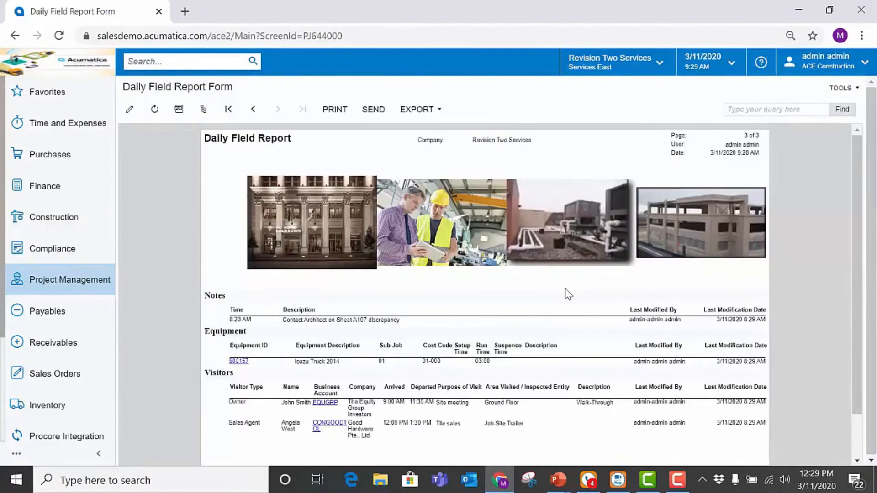
scroll(568, 294, "down", 1)
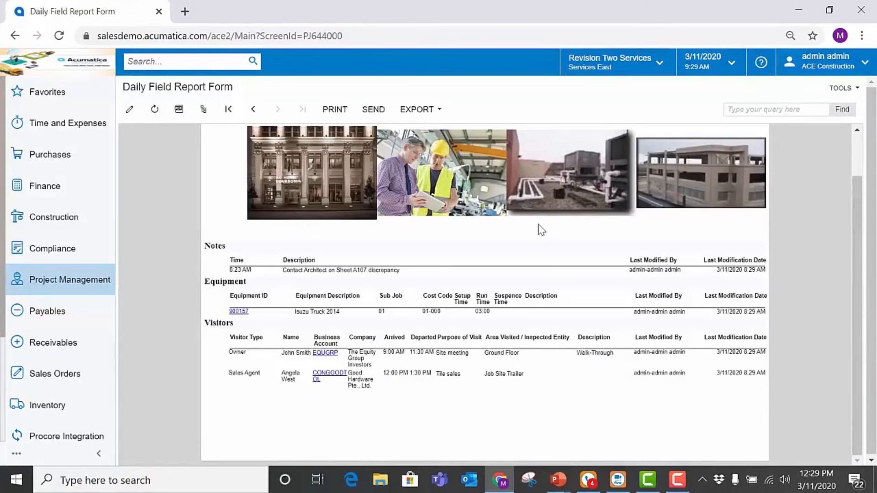
left_click(441, 113)
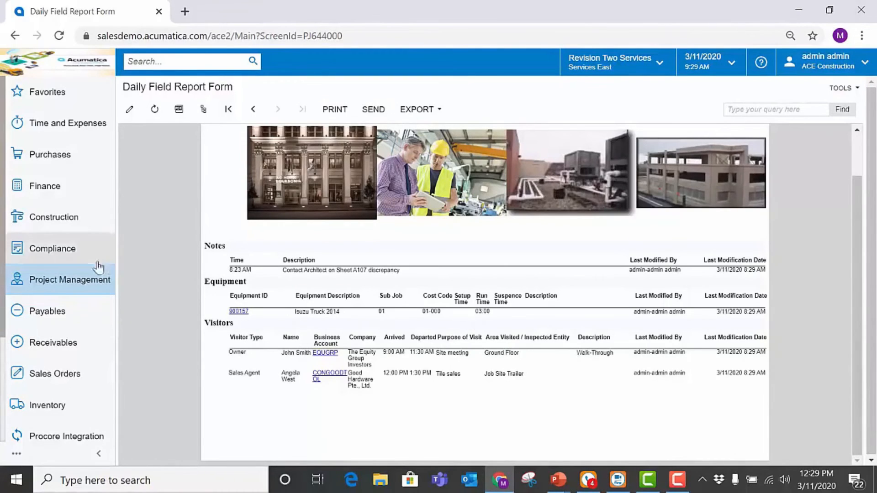
Display the Photo Logs list in Project Management and preview the main photo of PL-000003
left_click(79, 290)
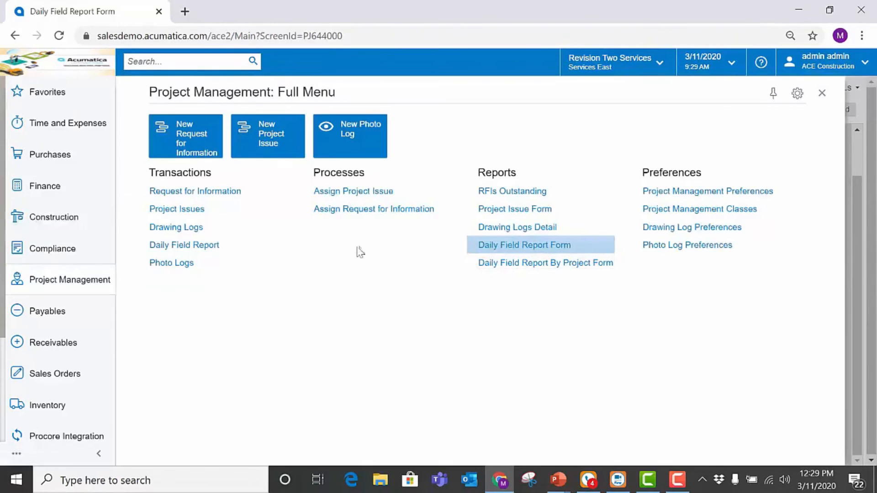
left_click(172, 269)
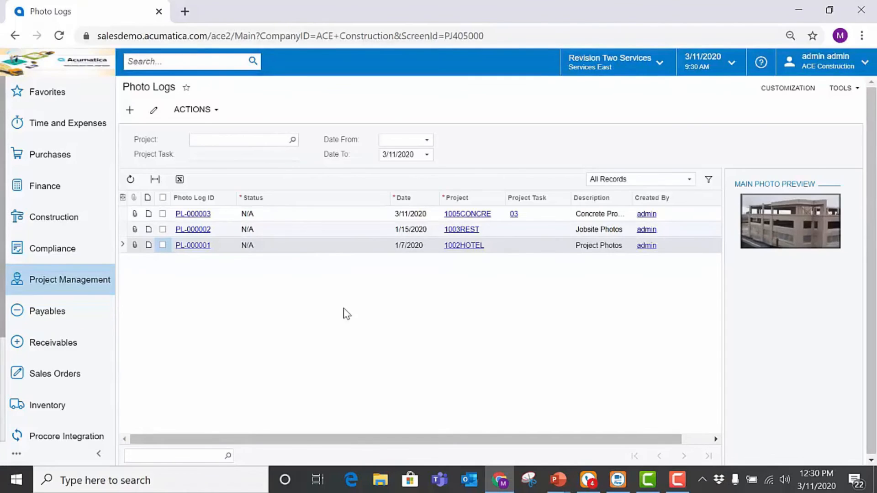
left_click(289, 215)
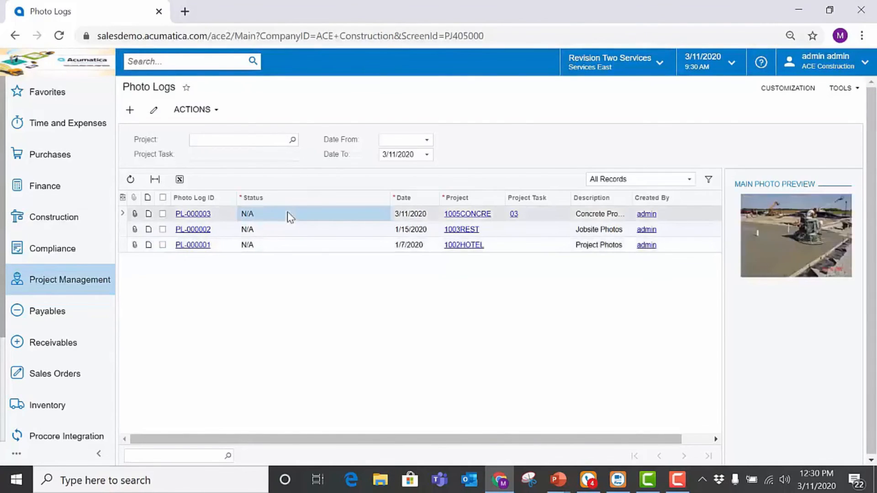
Preview the main photos of PL-000002 and PL-000001 in the Photo Logs list, comparing them with the PL-000003 photo
left_click(296, 231)
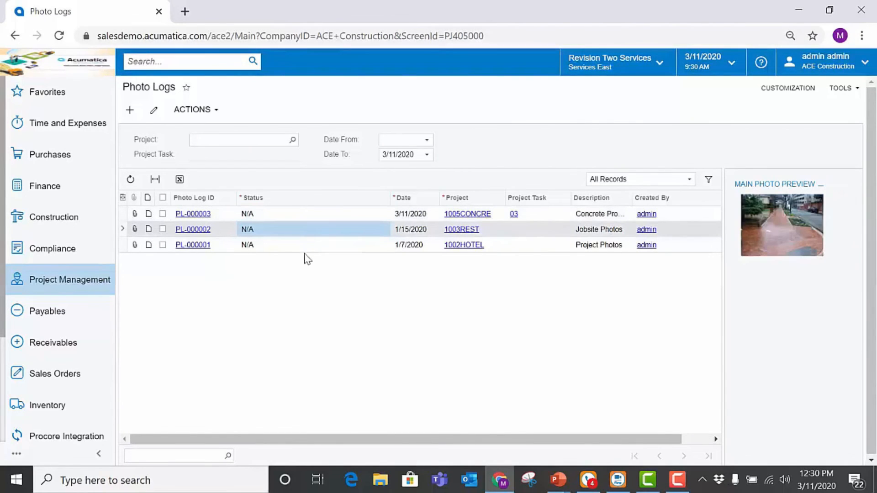
left_click(307, 249)
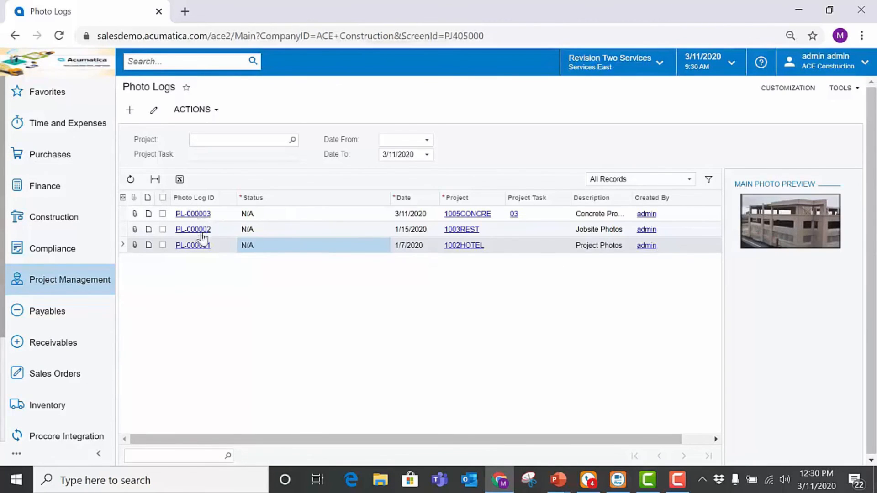
left_click(309, 214)
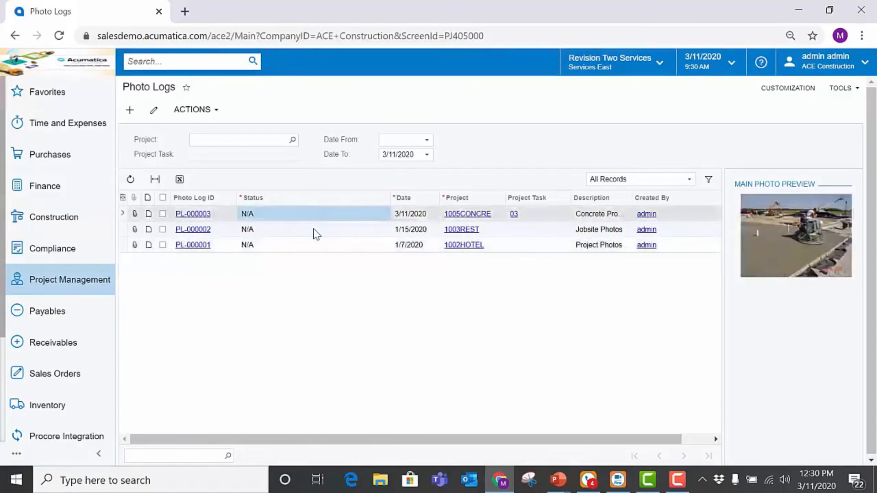
left_click(313, 228)
left_click(323, 246)
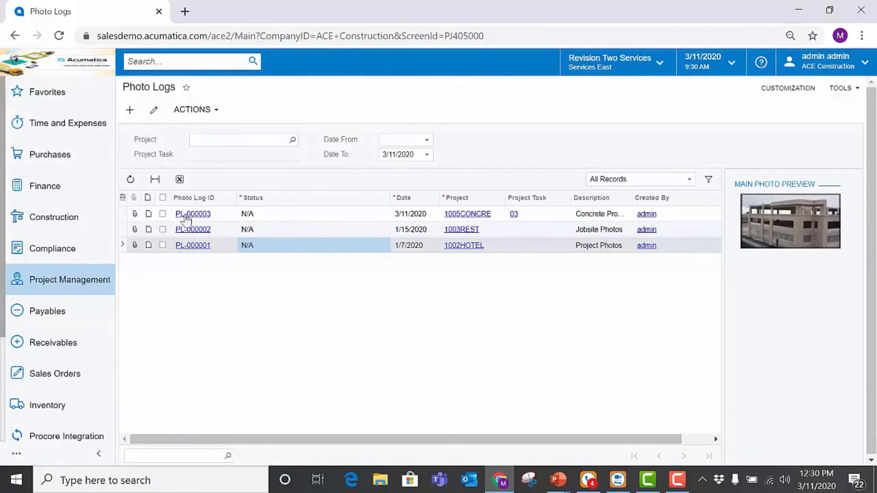
Preview sidewalk.jpg and block_wall.jpg in photo log PL-000003, and check which actions are available for the log
left_click(186, 217)
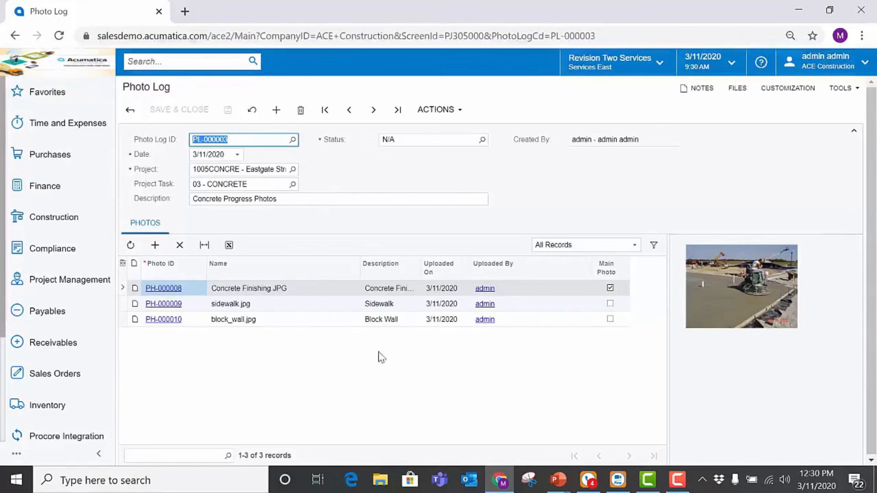
left_click(318, 312)
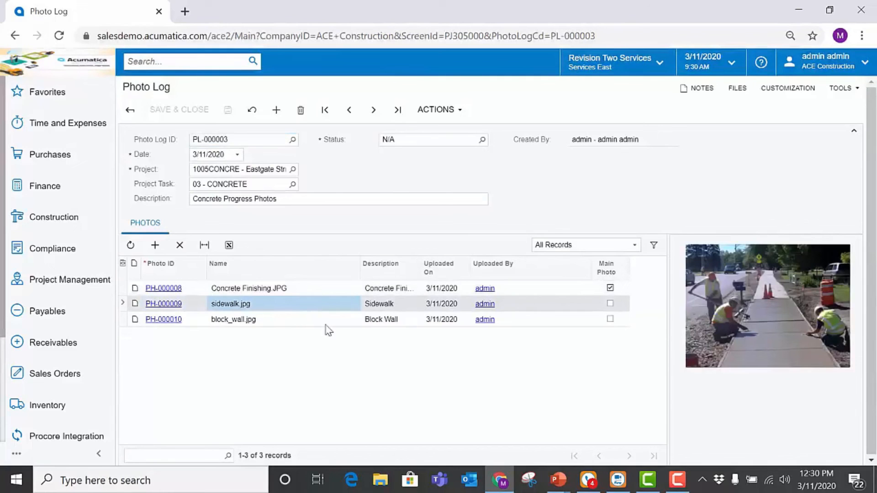
left_click(326, 327)
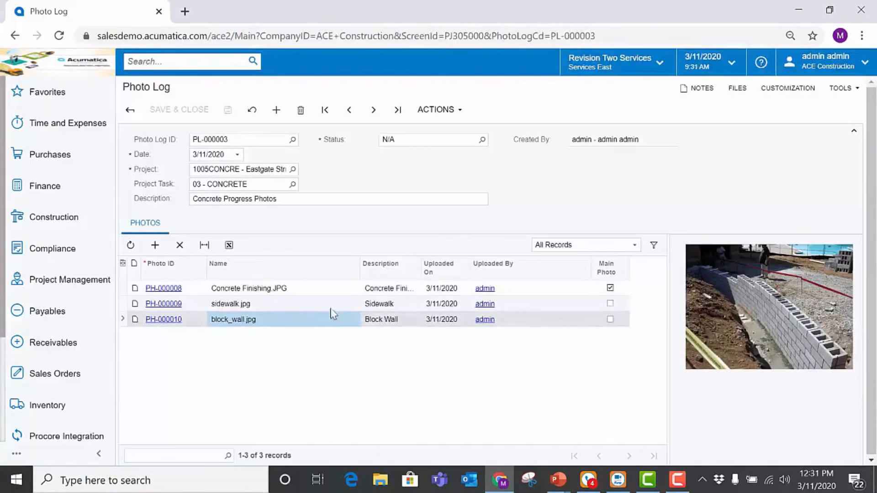
left_click(458, 117)
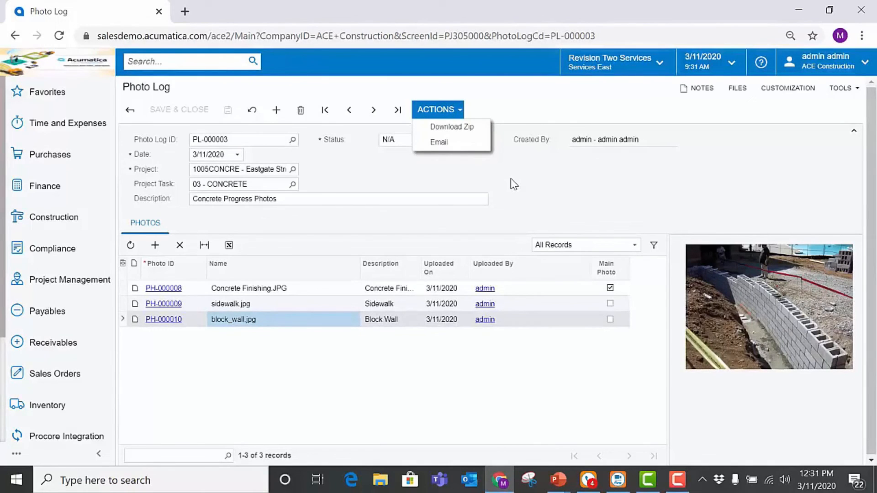
left_click(14, 36)
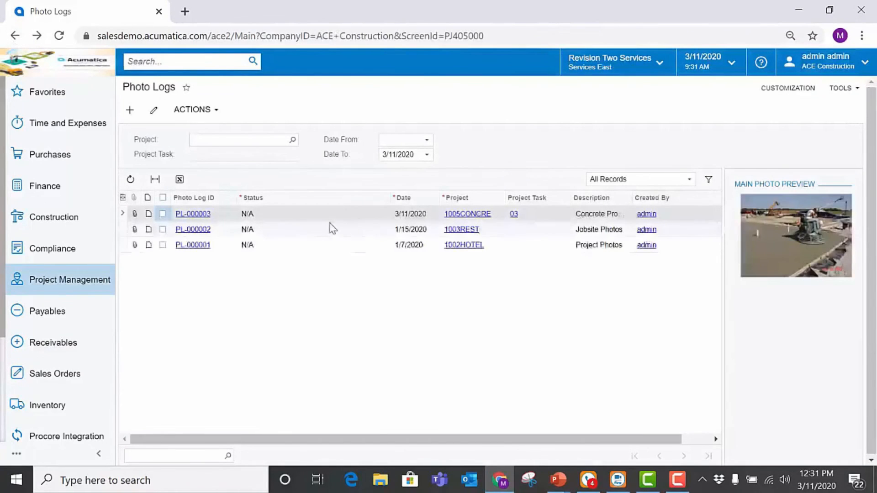
Preview ashton_group.jpg, electrical_2.gif and ditch.jpg in photo log PL-000002, and display the full set of Project Management options
left_click(302, 234)
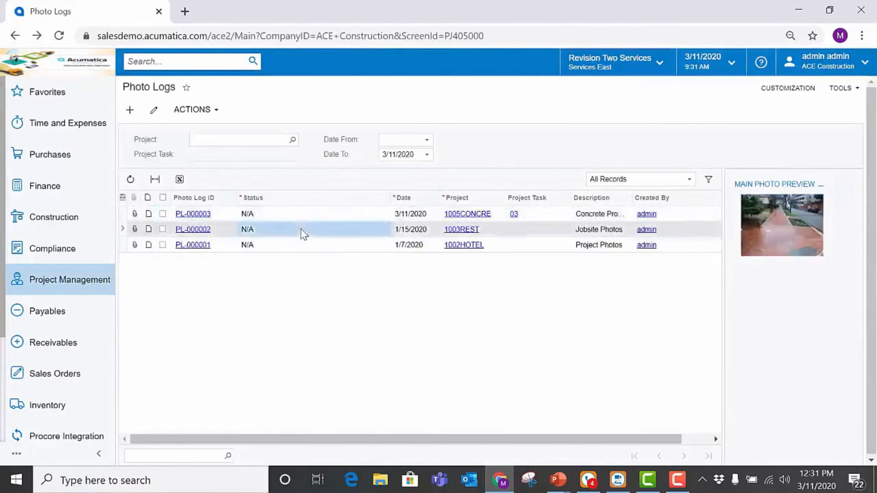
left_click(193, 230)
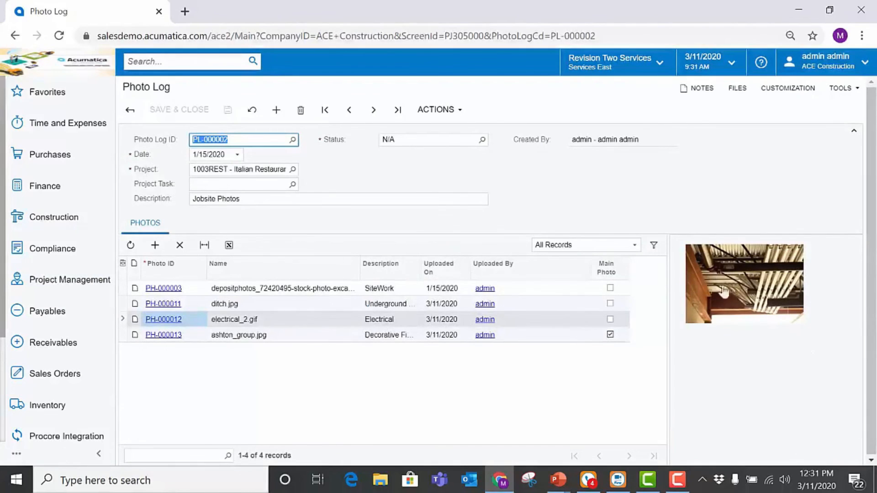
left_click(281, 336)
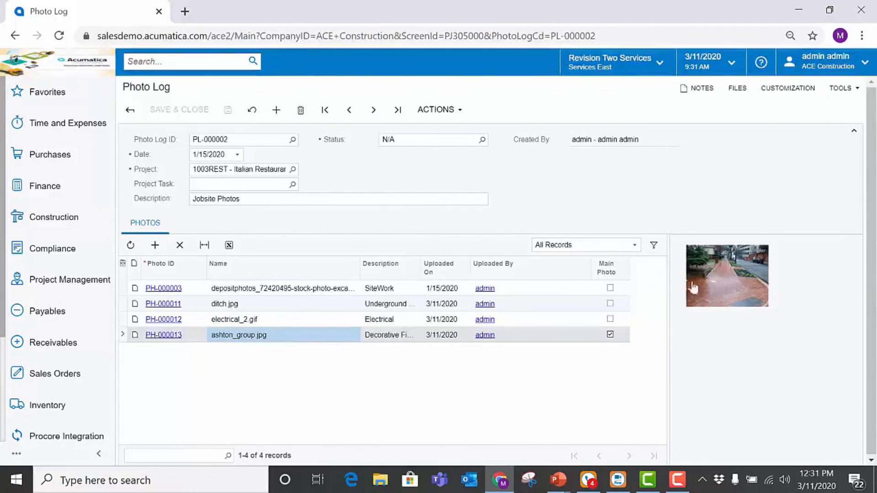
left_click(291, 322)
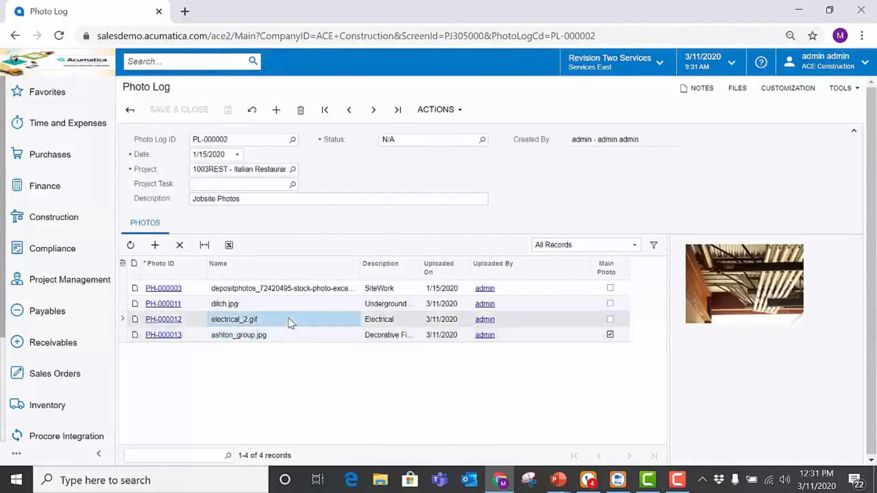
left_click(287, 305)
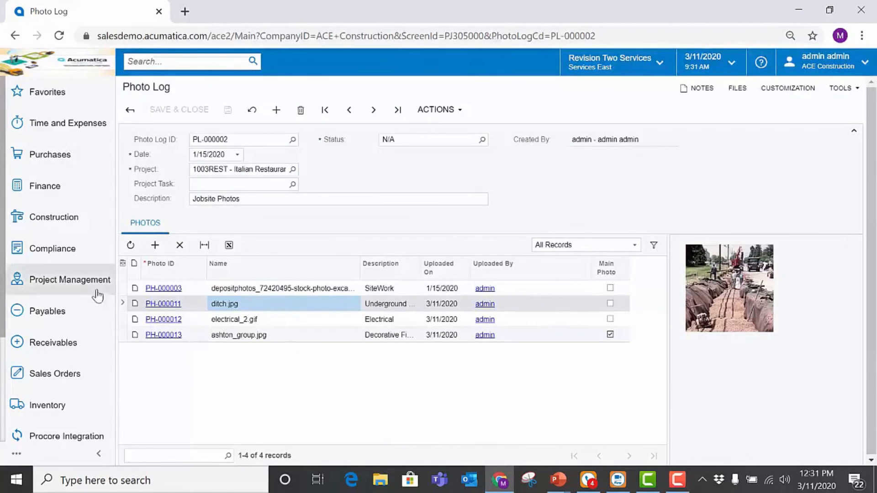
left_click(79, 287)
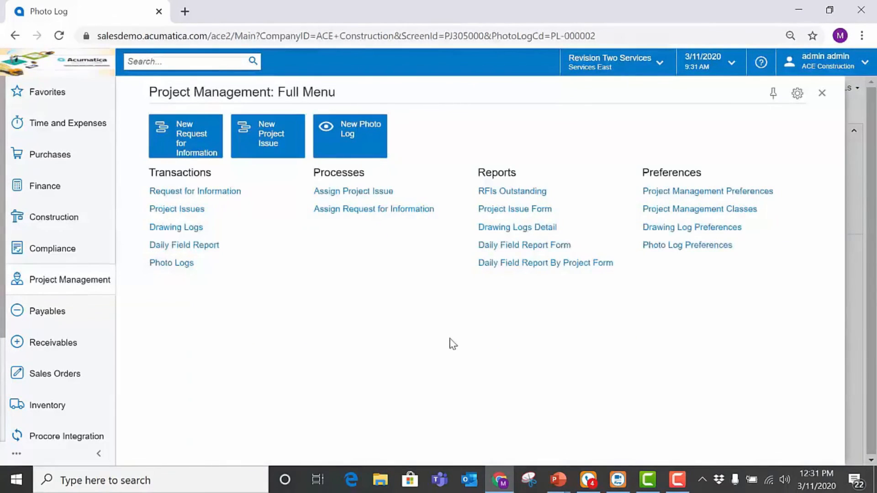